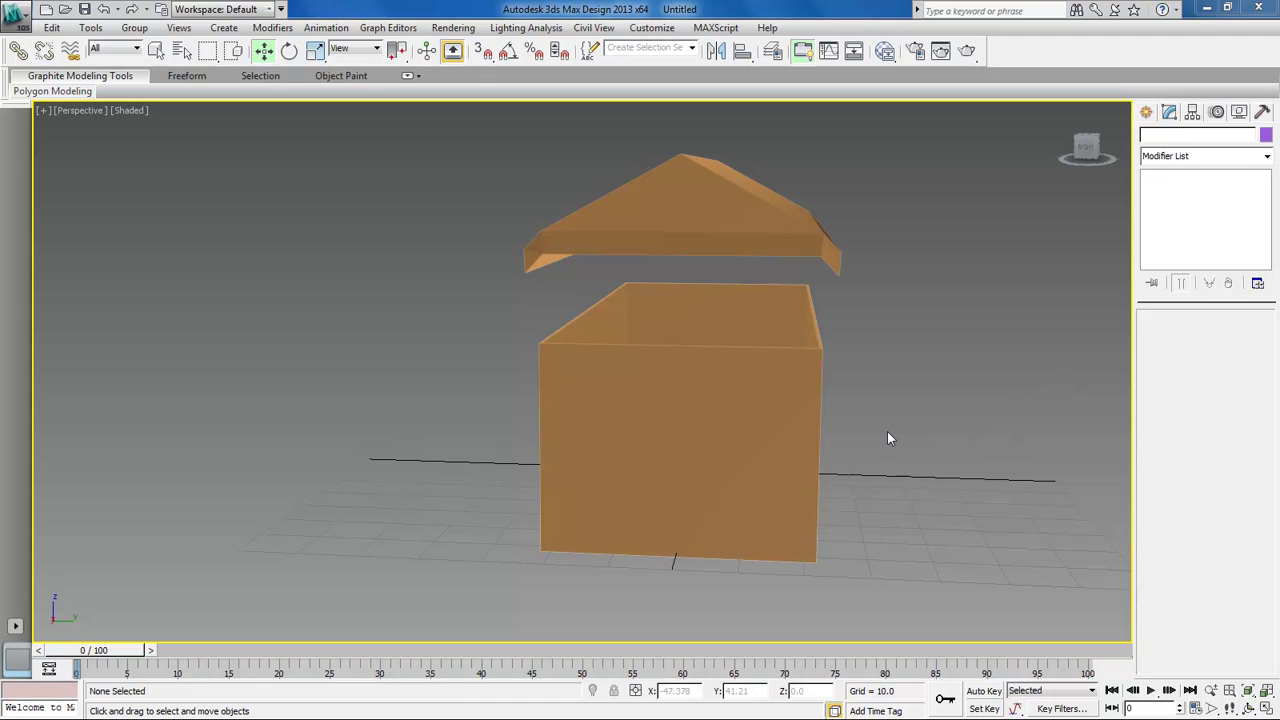
# Step: Orbit the view and select Box001, checking its Editable Poly base level
pyautogui.moveTo(760, 451)
pyautogui.keyDown('alt'); pyautogui.mouseDown(button='middle')
pyautogui.moveTo(709, 431)
pyautogui.moveTo(651, 434)
pyautogui.moveTo(837, 431)
pyautogui.moveTo(713, 434)
pyautogui.moveTo(746, 434)
pyautogui.mouseUp(button='middle'); pyautogui.keyUp('alt')
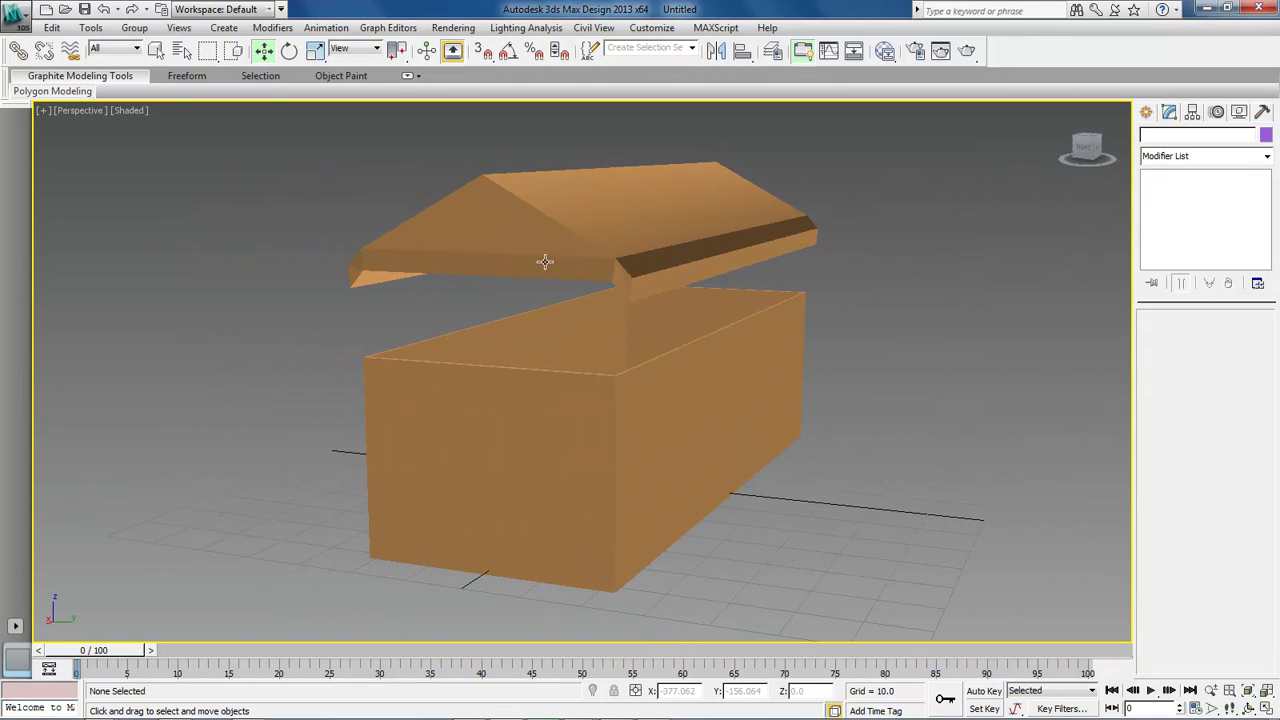
pyautogui.moveTo(563, 443)
pyautogui.keyDown('alt'); pyautogui.mouseDown(button='middle')
pyautogui.moveTo(606, 446)
pyautogui.moveTo(573, 441)
pyautogui.moveTo(560, 420)
pyautogui.moveTo(568, 440)
pyautogui.moveTo(506, 429)
pyautogui.moveTo(610, 429)
pyautogui.moveTo(542, 429)
pyautogui.moveTo(577, 429)
pyautogui.mouseUp(button='middle'); pyautogui.keyUp('alt')
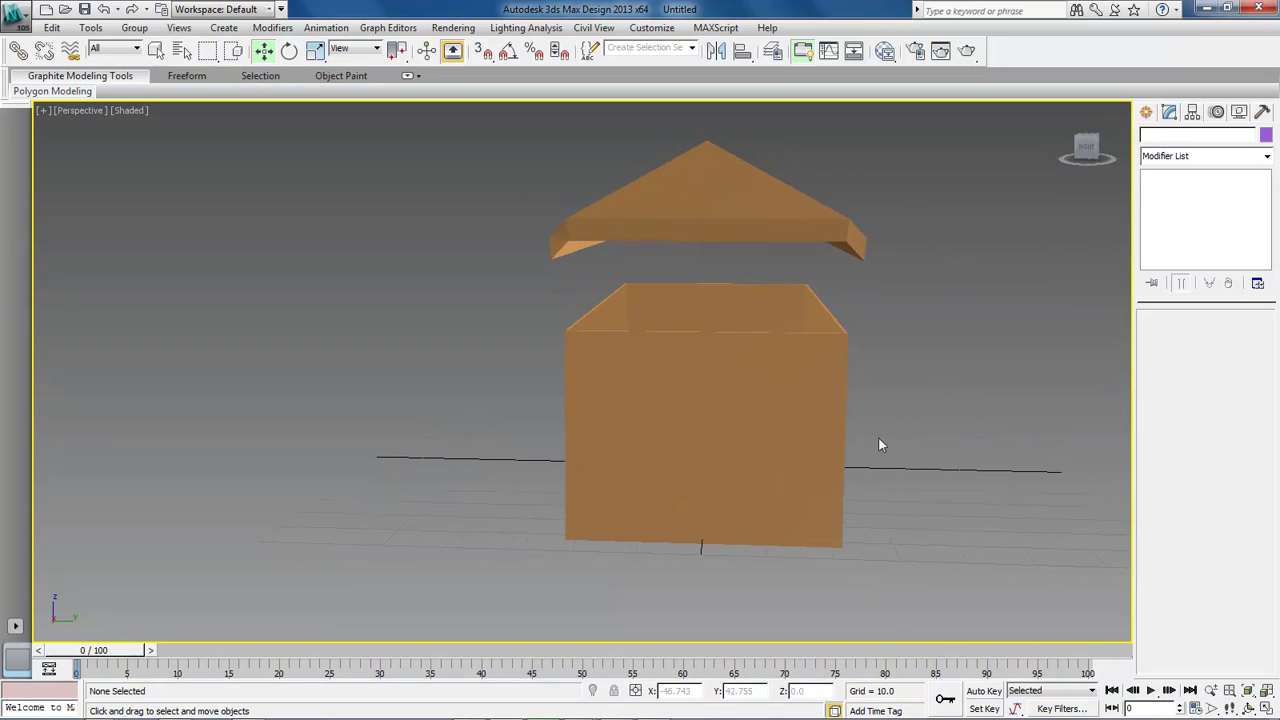
pyautogui.click(835, 440)
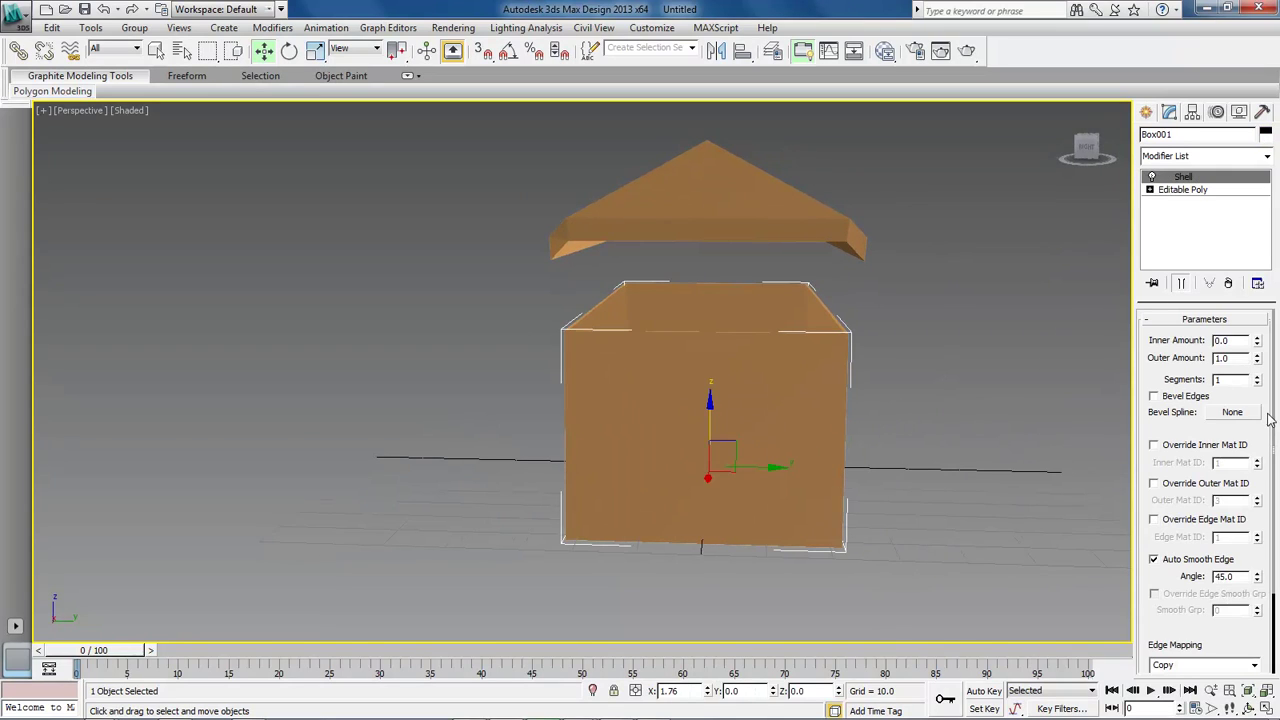
pyautogui.click(1184, 191)
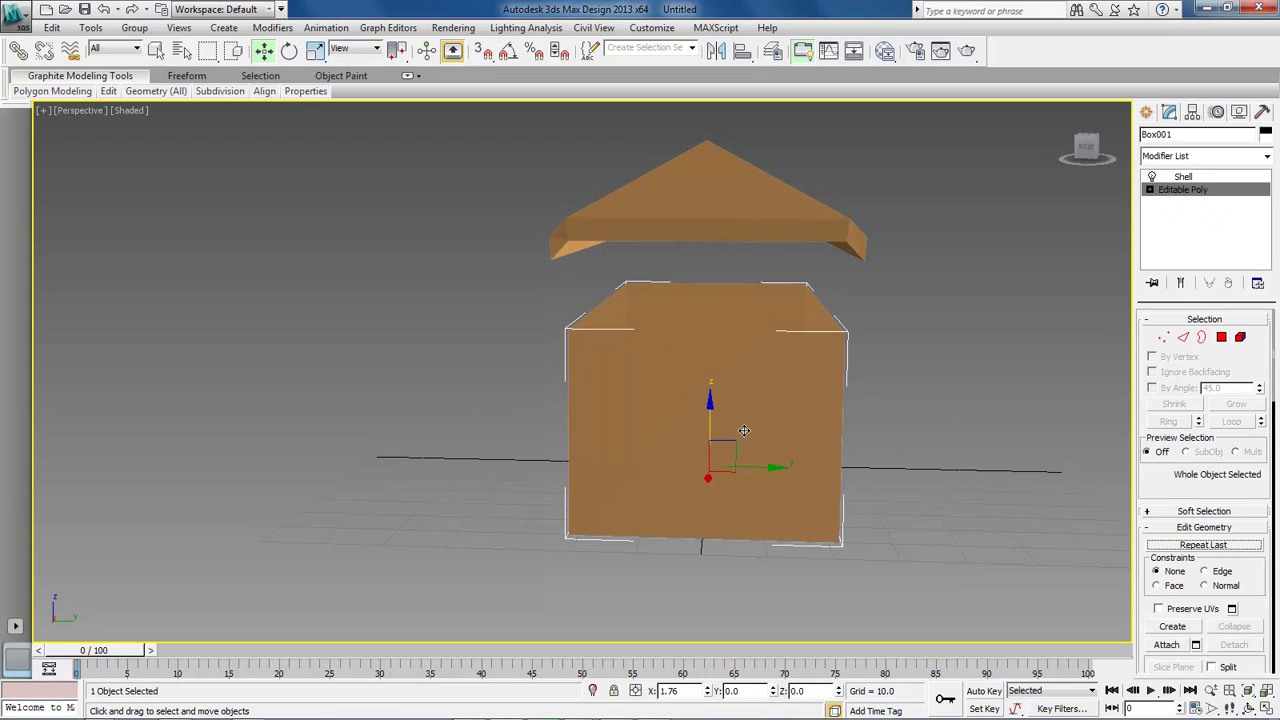
pyautogui.click(911, 311)
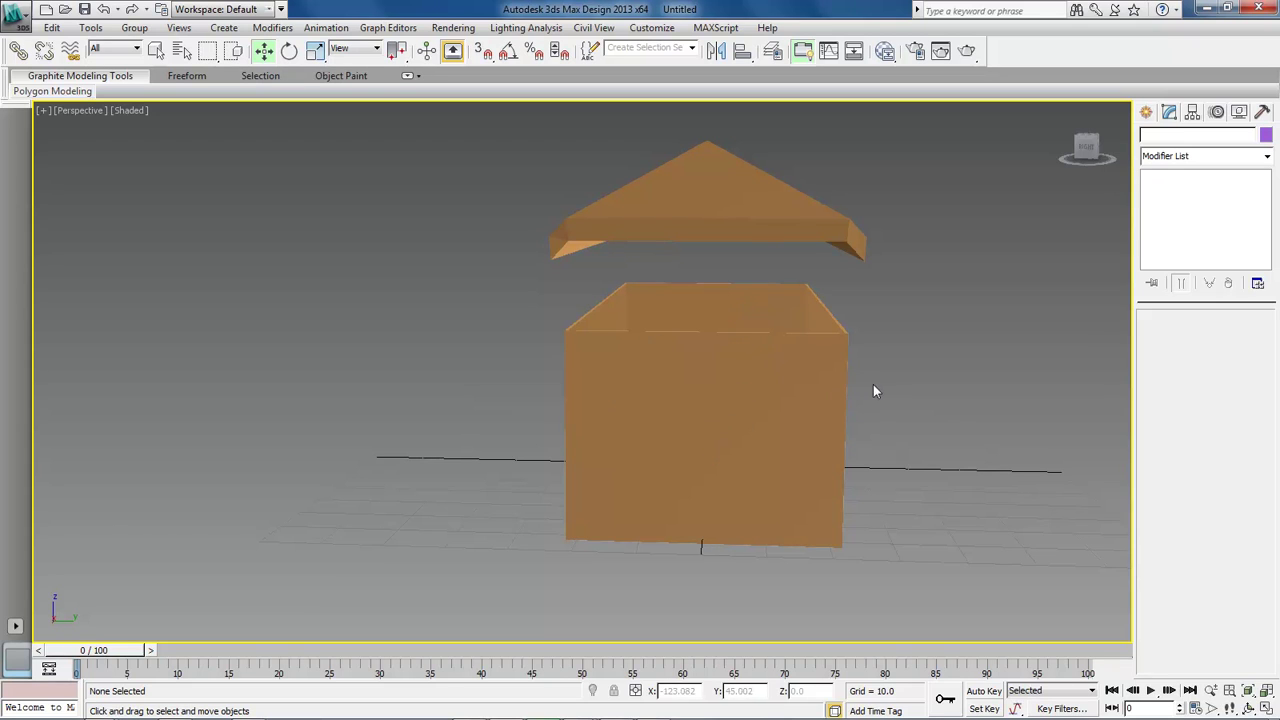
pyautogui.click(707, 376)
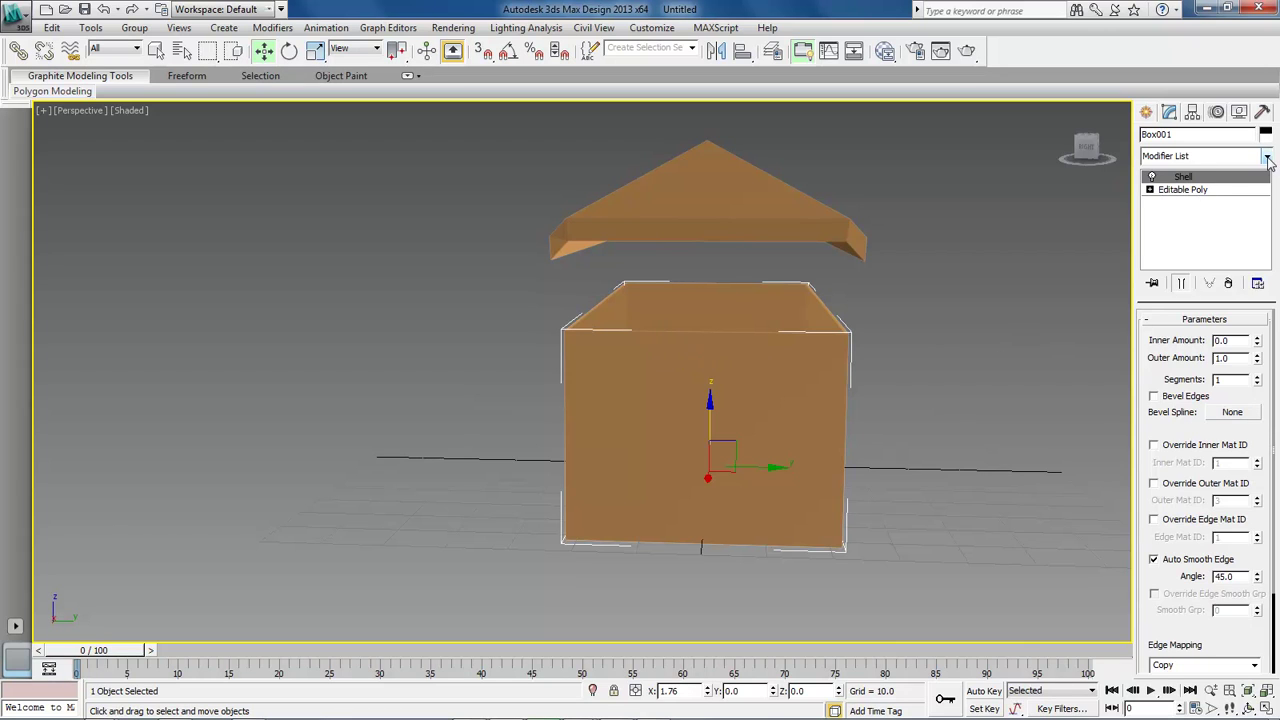
# Step: Apply a Shell modifier to Box001 from the Modifier List
pyautogui.click(1267, 157)
pyautogui.scroll(-1, 1225, 300)
pyautogui.scroll(1, 1225, 173)
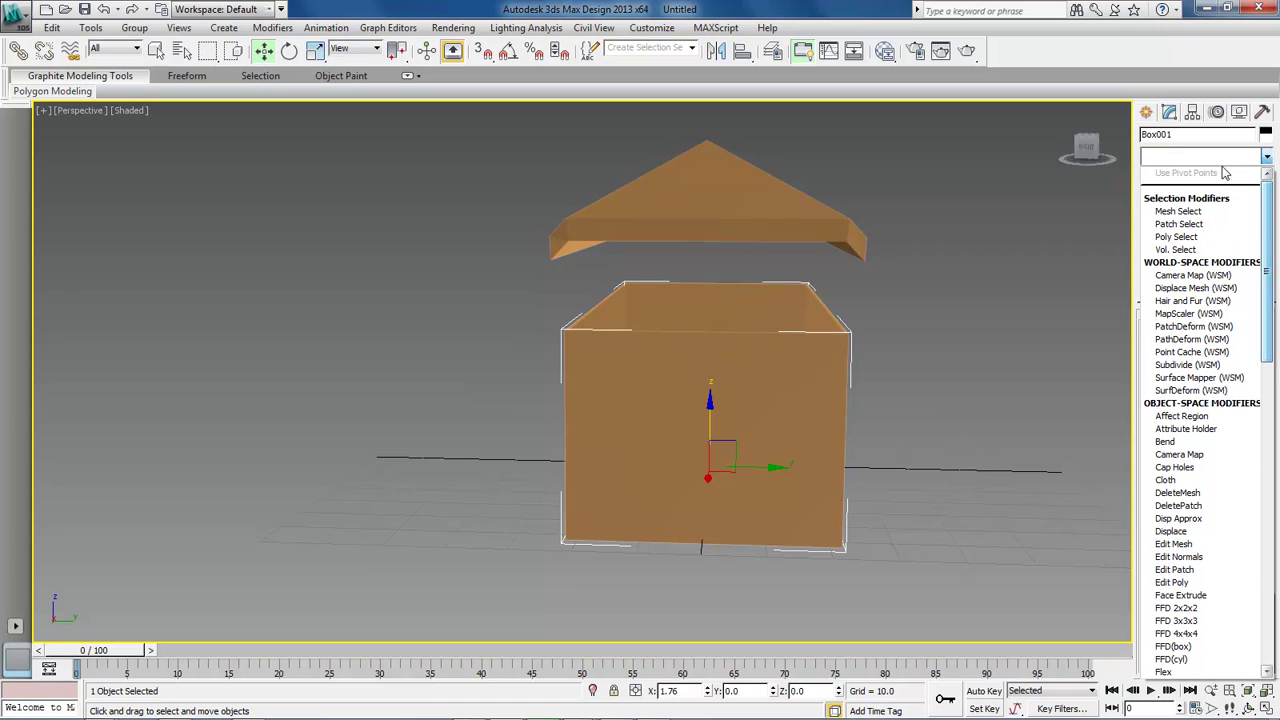
pyautogui.click(1267, 157)
pyautogui.click(1267, 157)
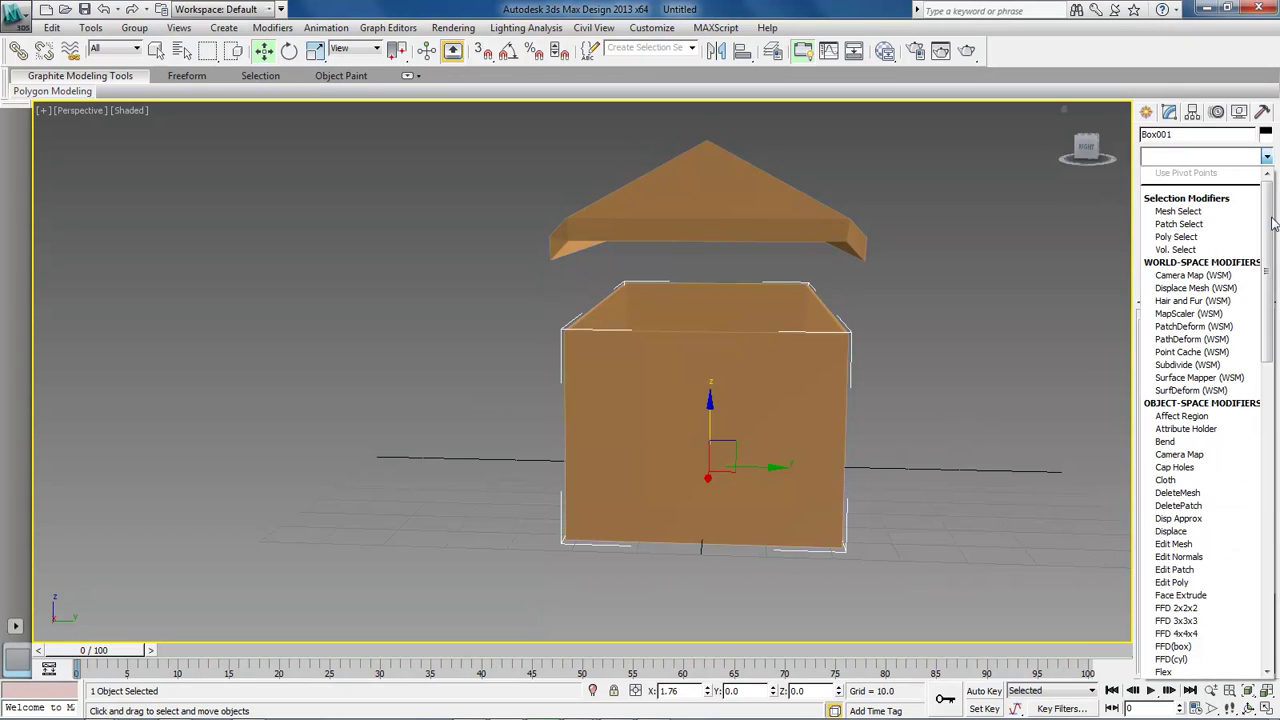
pyautogui.moveTo(1273, 224); pyautogui.dragTo(1272, 444)
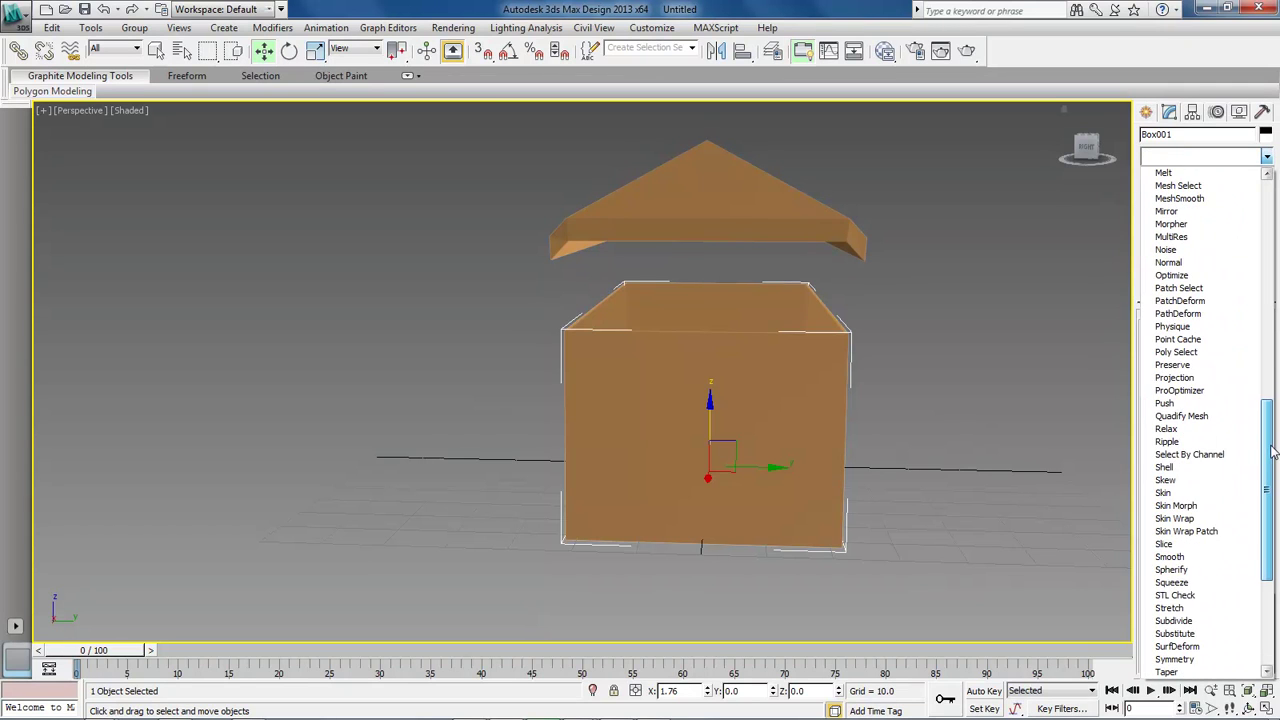
pyautogui.click(1166, 467)
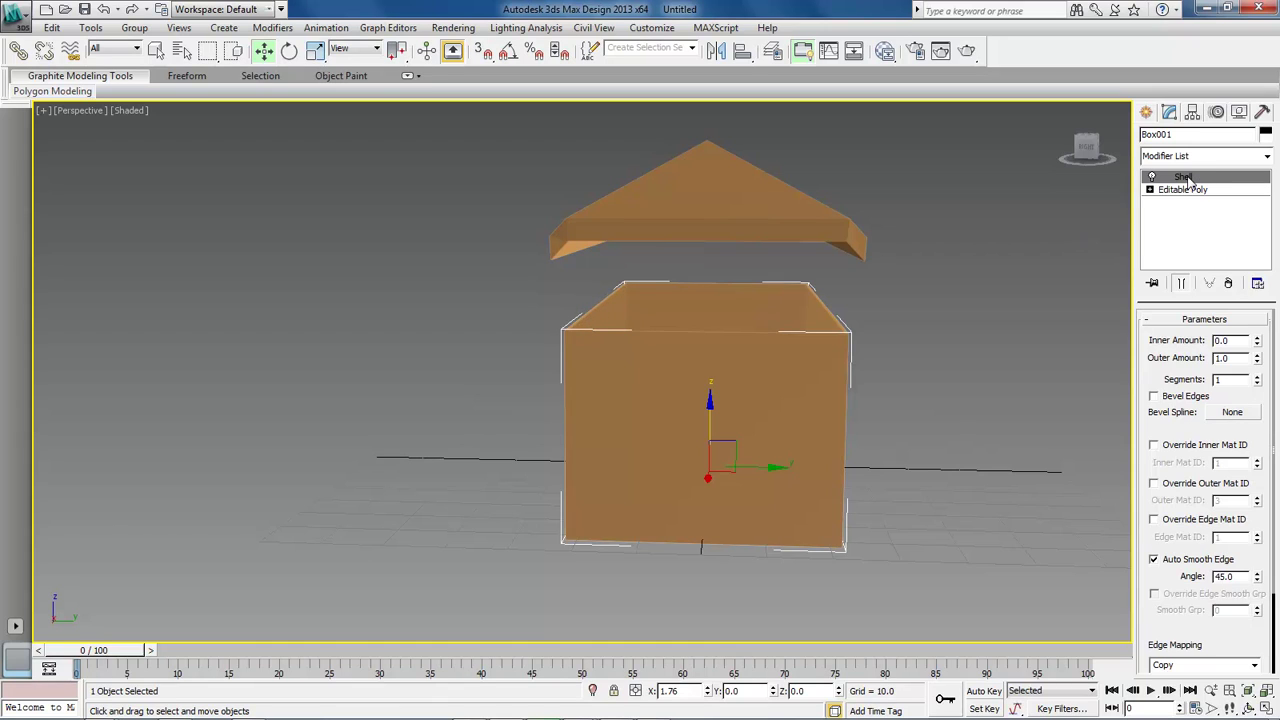
# Step: Delete the Shell modifier and reapply Shell above Editable Poly
pyautogui.click(1228, 284)
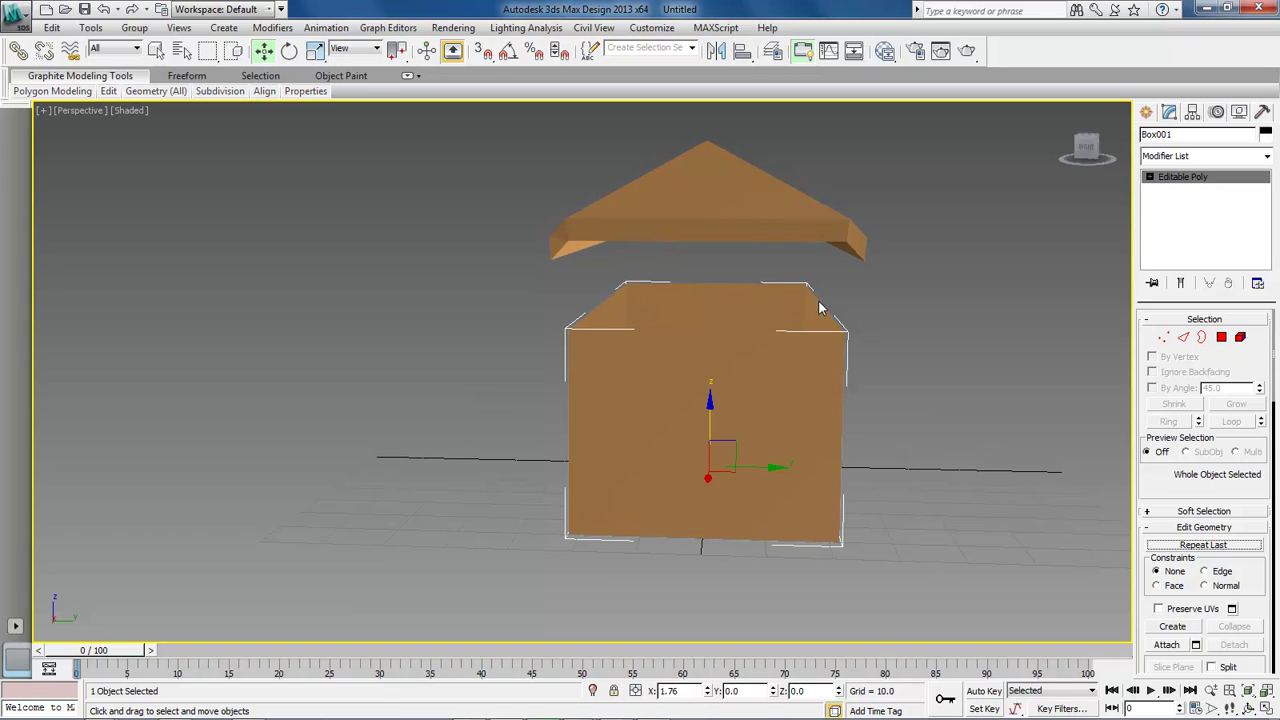
pyautogui.click(1267, 157)
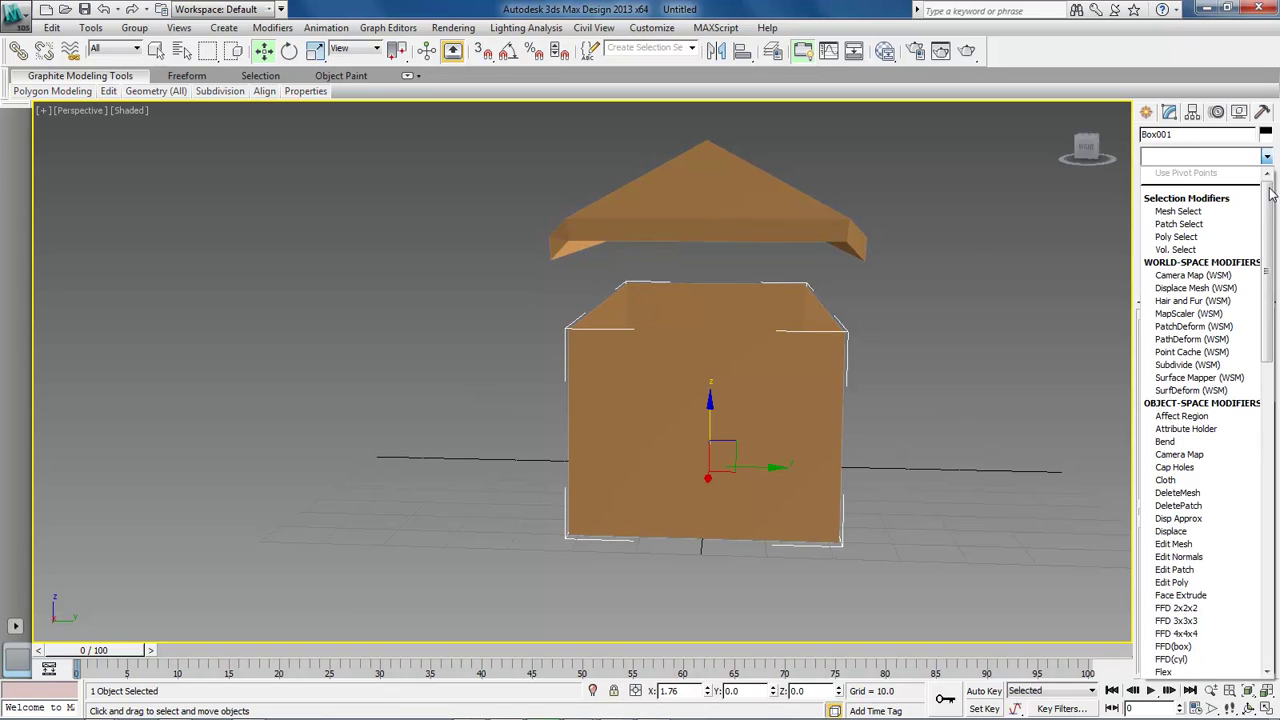
pyautogui.scroll(-10, 1162, 470)
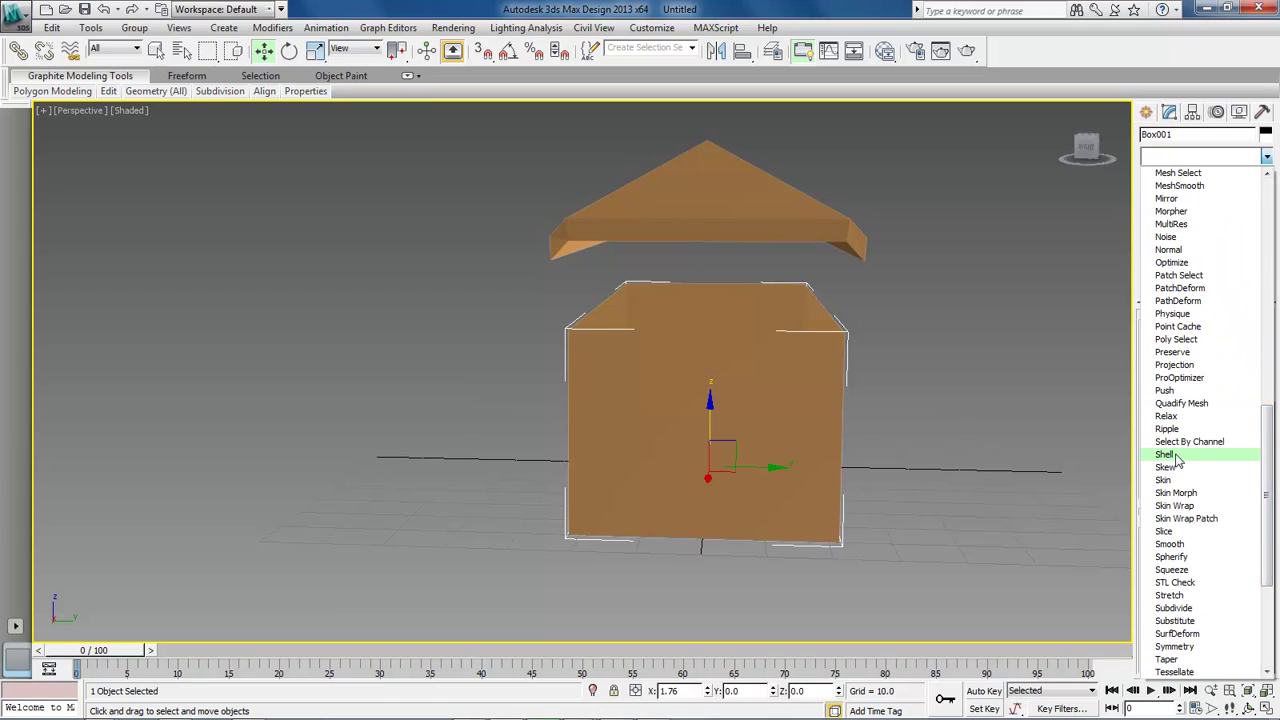
pyautogui.click(1164, 454)
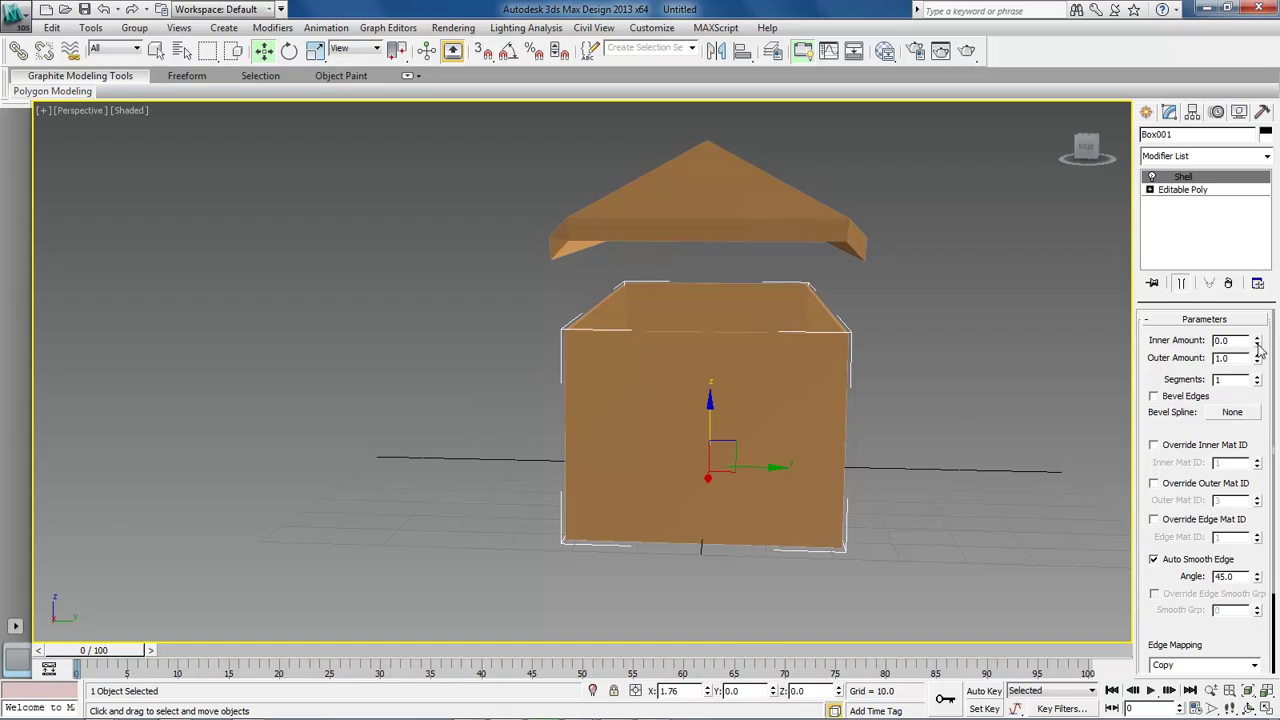
# Step: Set the box's Shell Inner Amount to 2.0 to thicken the walls
pyautogui.moveTo(1258, 342); pyautogui.dragTo(1257, 340)
pyautogui.moveTo(1258, 362); pyautogui.dragTo(1259, 340)
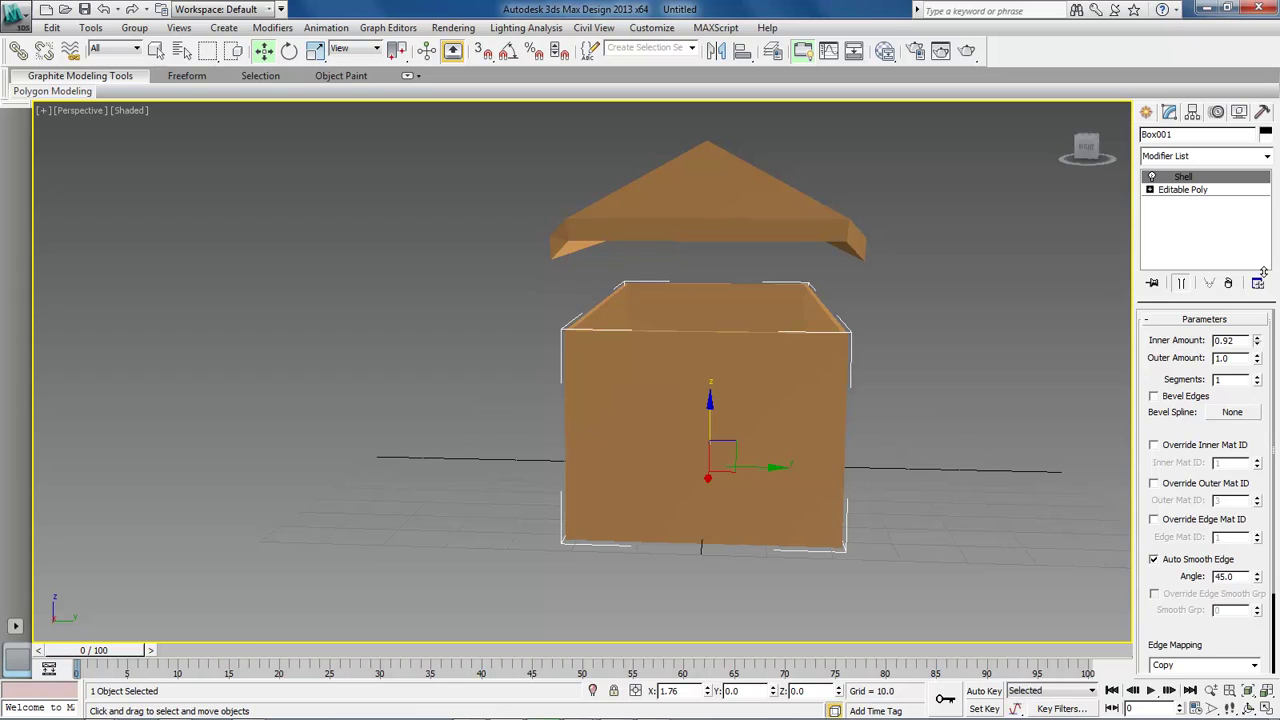
pyautogui.moveTo(1265, 225); pyautogui.dragTo(1265, 197)
pyautogui.moveTo(1262, 187); pyautogui.dragTo(1252, 198)
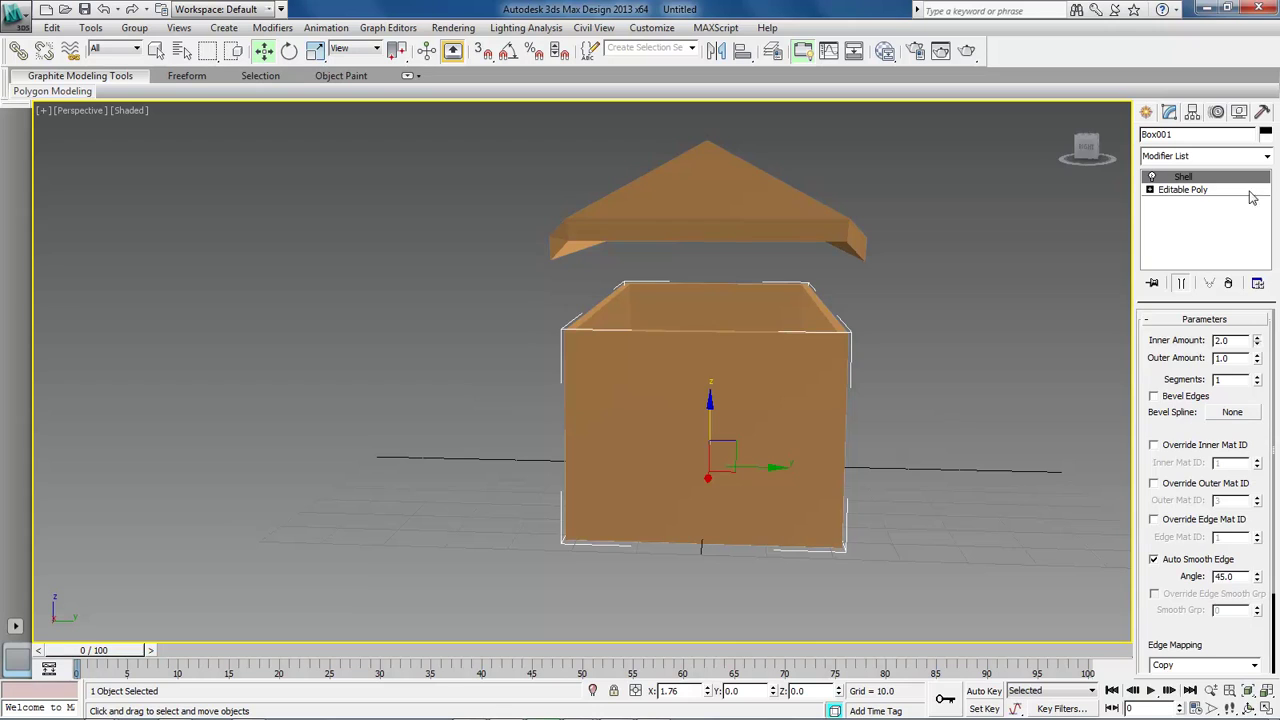
# Step: Select the Roof object to view its Shell settings and orbit lower
pyautogui.click(876, 378)
pyautogui.click(809, 380)
pyautogui.click(824, 226)
pyautogui.moveTo(944, 334)
pyautogui.keyDown('alt'); pyautogui.mouseDown(button='middle')
pyautogui.moveTo(943, 301)
pyautogui.moveTo(935, 393)
pyautogui.moveTo(766, 396)
pyautogui.moveTo(760, 416)
pyautogui.moveTo(797, 366)
pyautogui.moveTo(817, 429)
pyautogui.moveTo(897, 354)
pyautogui.moveTo(927, 367)
pyautogui.moveTo(957, 354)
pyautogui.moveTo(950, 302)
pyautogui.moveTo(862, 356)
pyautogui.moveTo(854, 388)
pyautogui.moveTo(928, 358)
pyautogui.moveTo(975, 304)
pyautogui.moveTo(959, 329)
pyautogui.mouseUp(button='middle'); pyautogui.keyUp('alt')
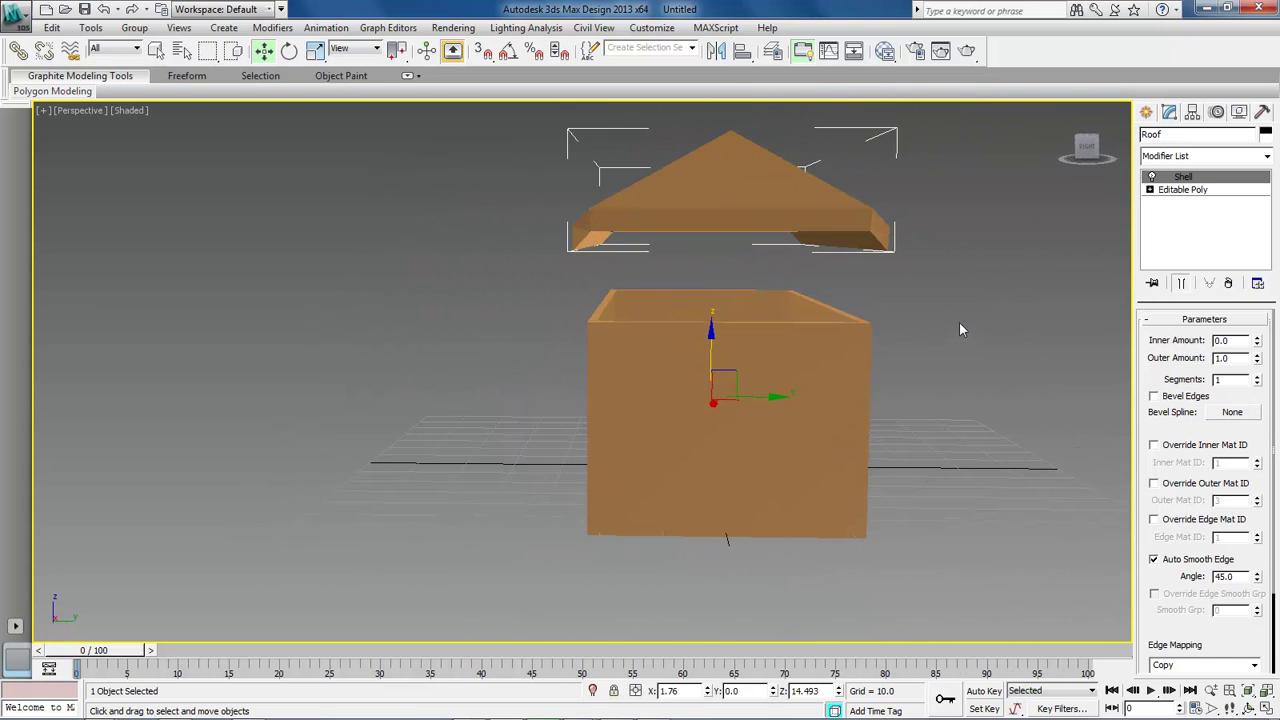
# Step: Select Box001 and enter Polygon sub-object mode on its Editable Poly
pyautogui.click(967, 329)
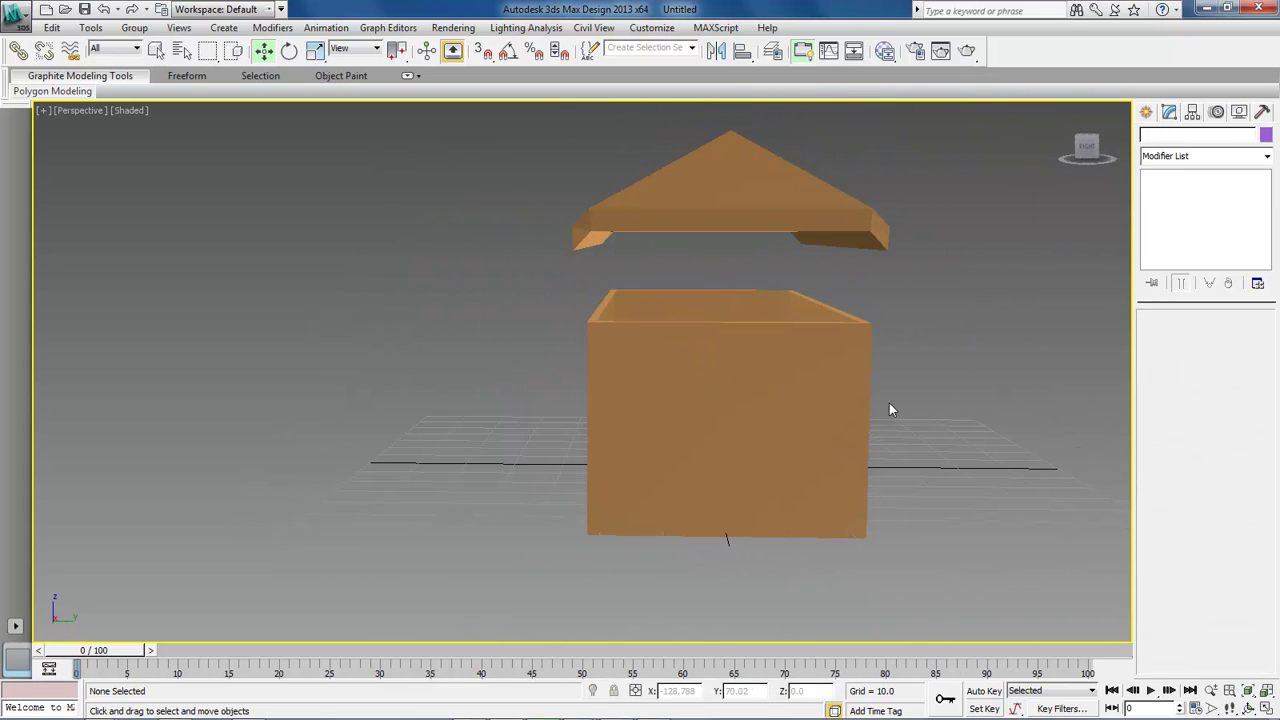
pyautogui.click(756, 410)
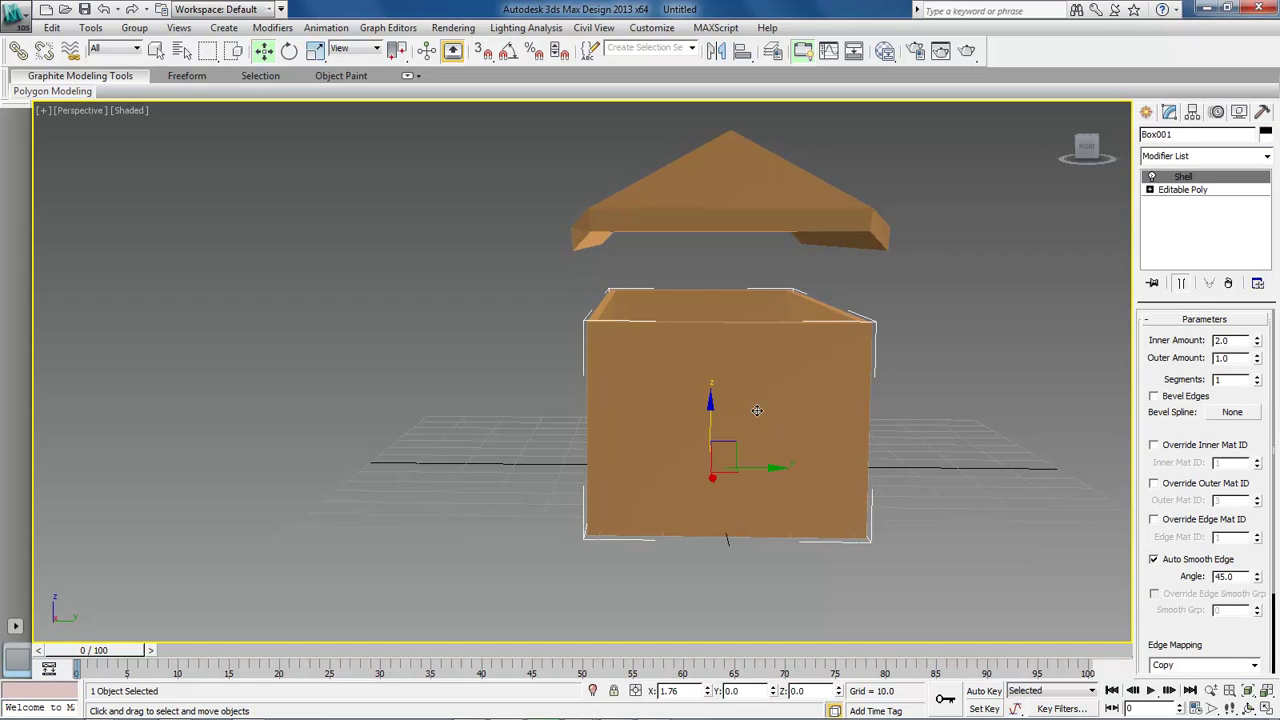
pyautogui.click(1188, 190)
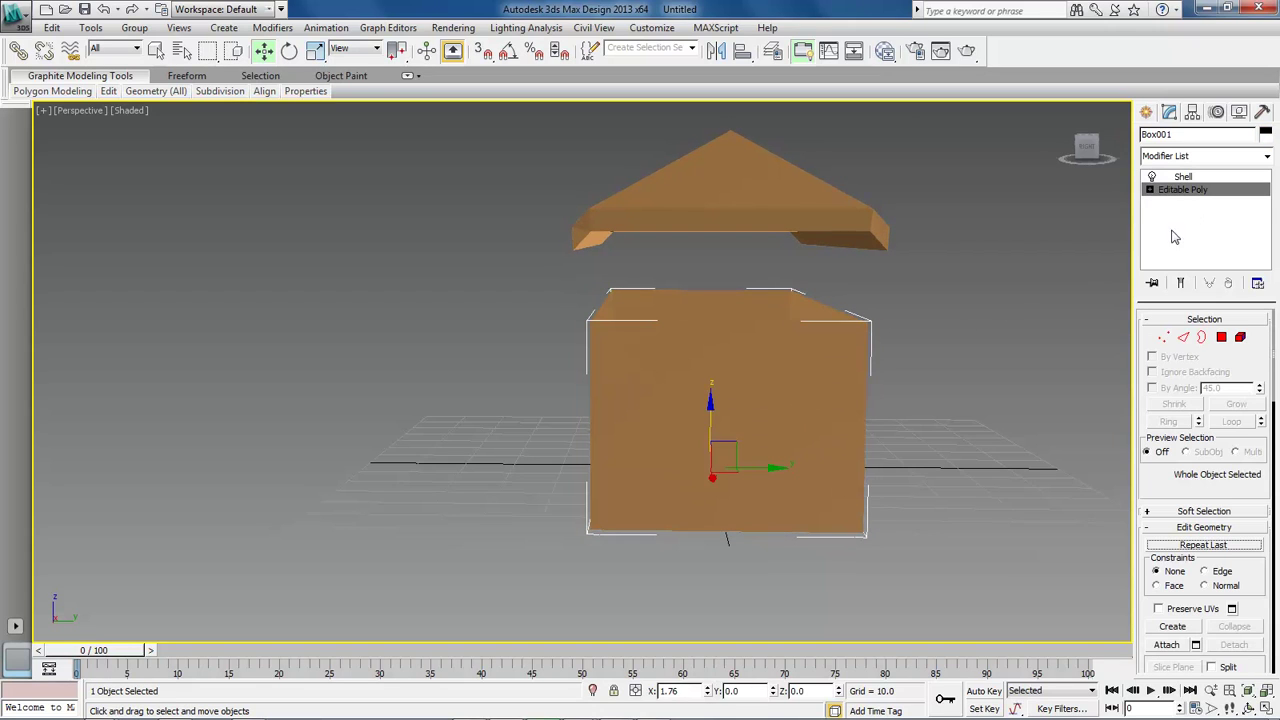
pyautogui.click(1222, 340)
# Step: Select the inner back wall polygon together with the front wall polygon
pyautogui.click(778, 432)
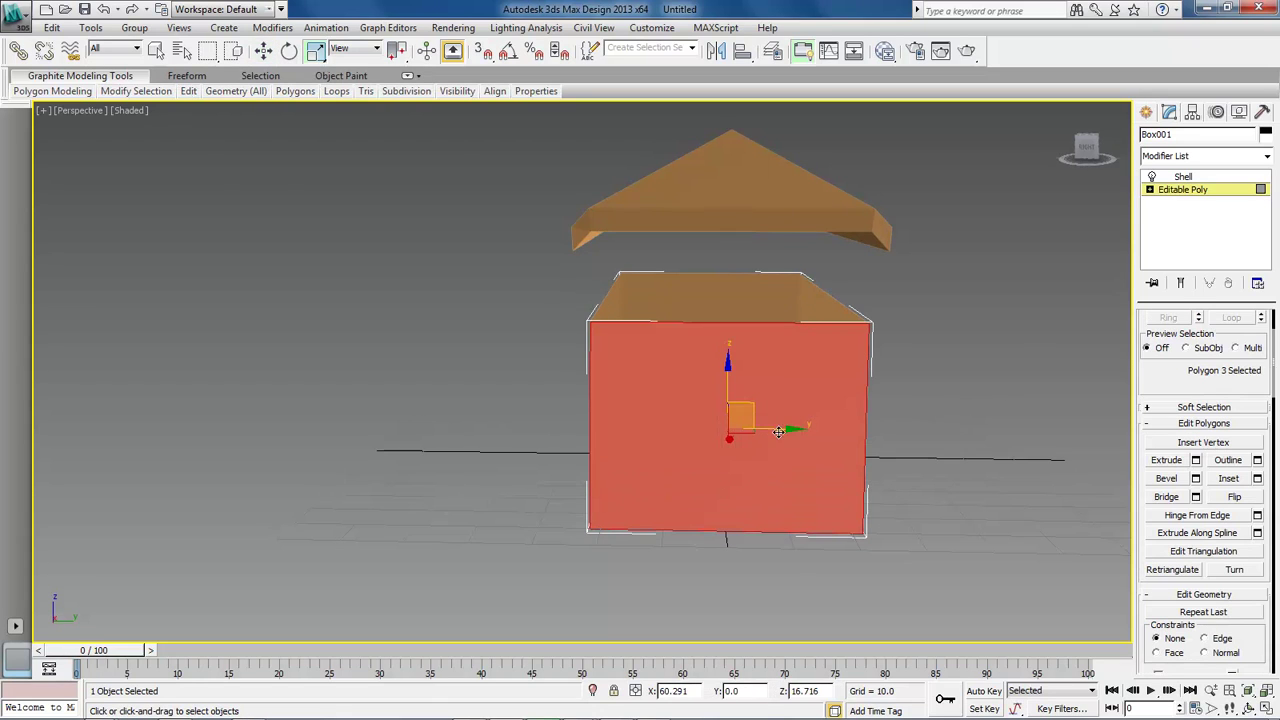
pyautogui.press('w')
pyautogui.click(940, 377)
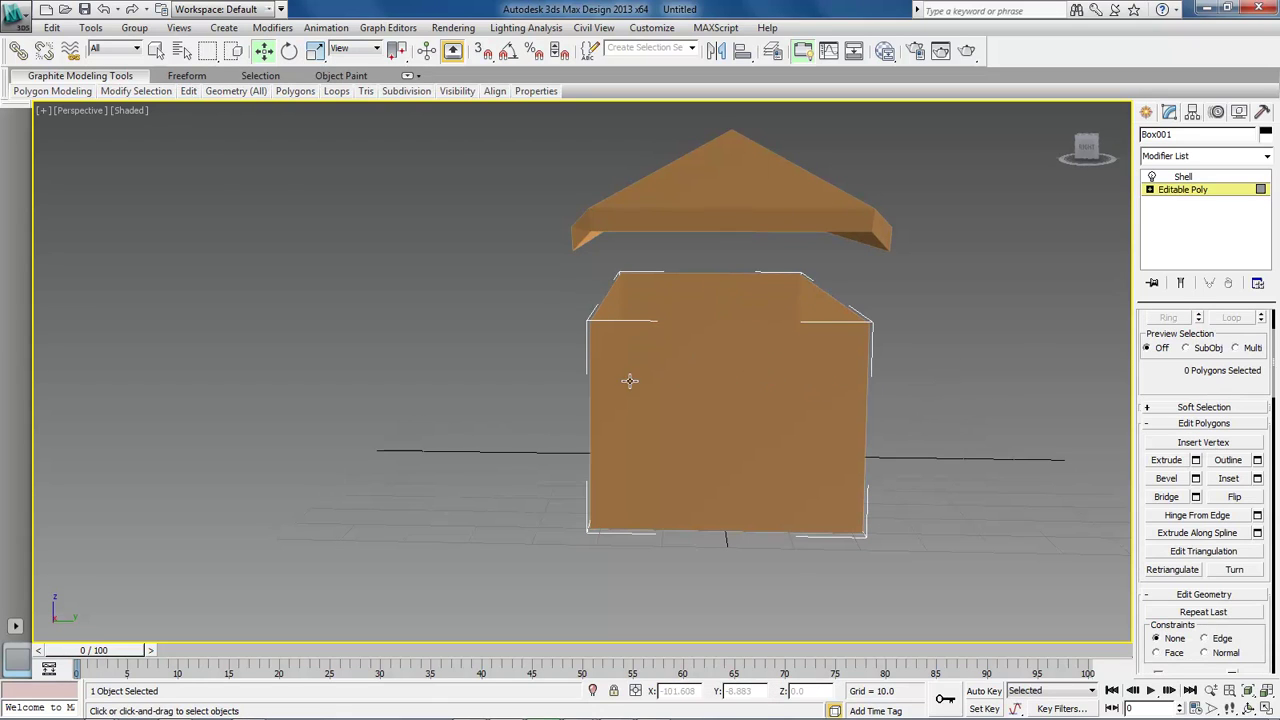
pyautogui.click(720, 291)
pyautogui.keyDown('ctrl'); pyautogui.click(730, 401); pyautogui.keyUp('ctrl')
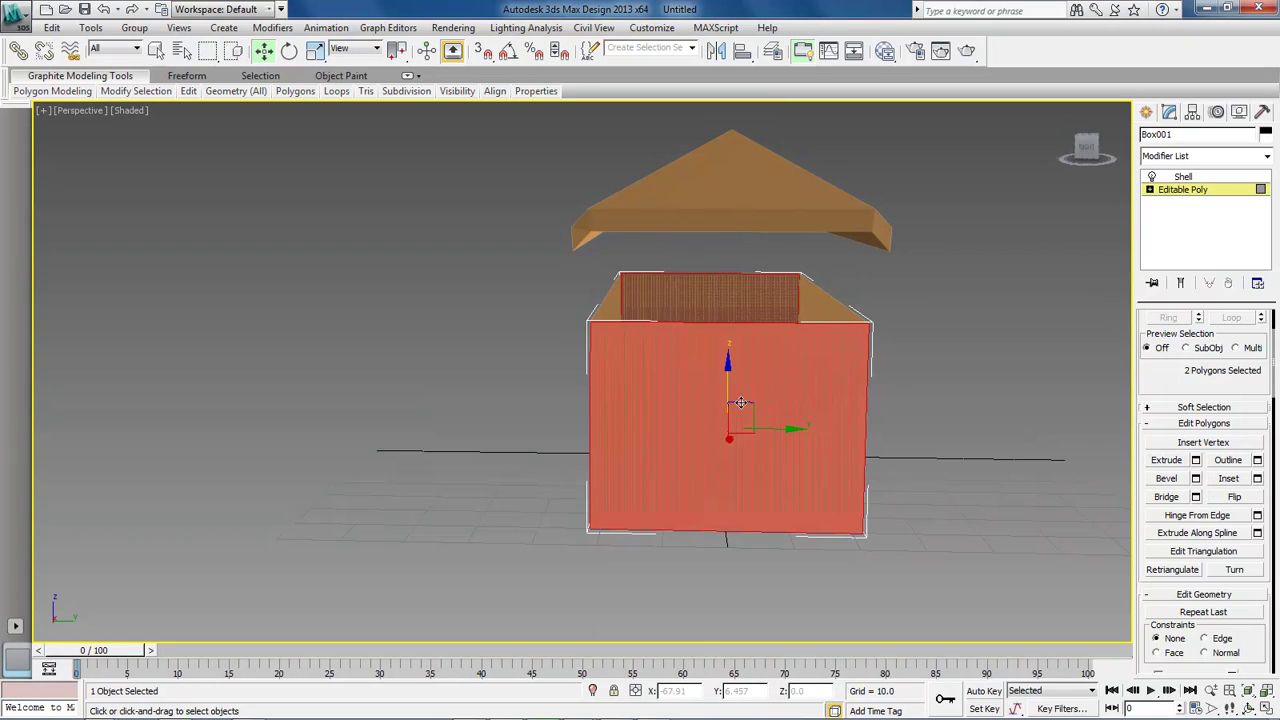
# Step: Inset the front and inner back wall polygons into smaller centred rectangles
pyautogui.click(1233, 482)
pyautogui.moveTo(683, 429); pyautogui.dragTo(706, 291)
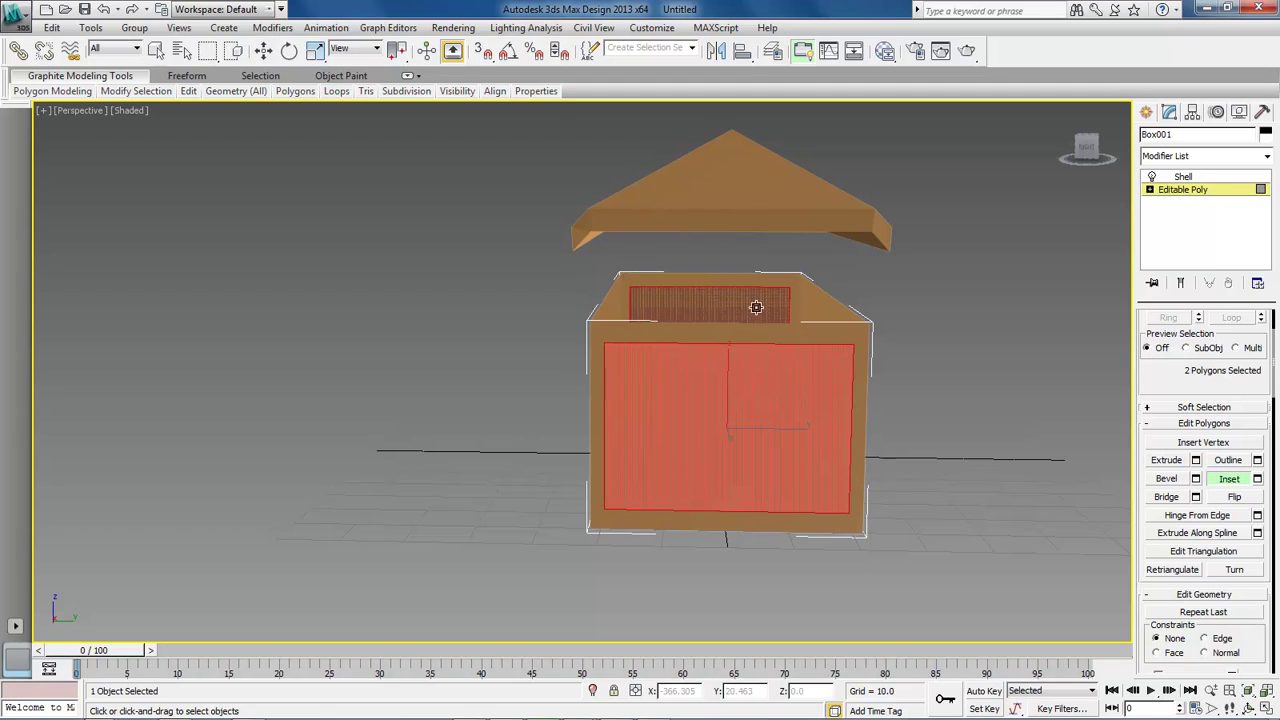
pyautogui.moveTo(689, 426); pyautogui.dragTo(743, 423)
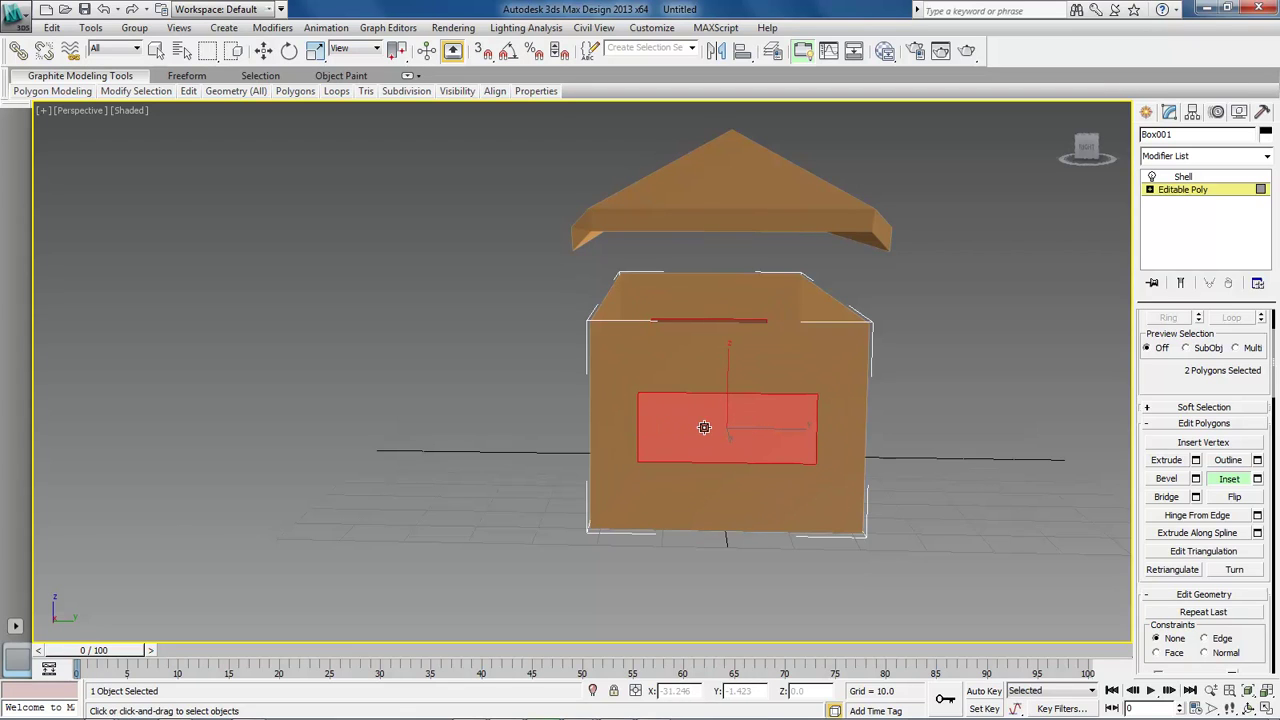
# Step: Scale the inset rectangles to window proportions, then delete them to cut window holes
pyautogui.press('w')
pyautogui.rightClick(704, 427)
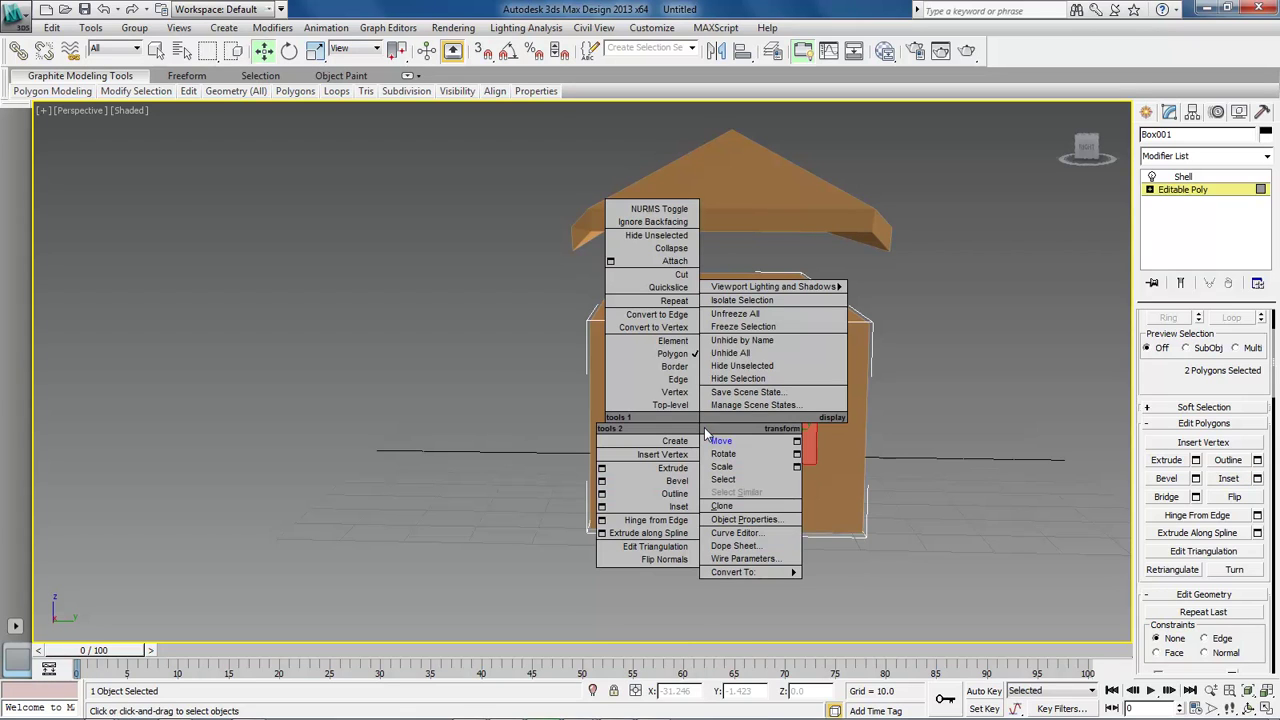
pyautogui.click(728, 470)
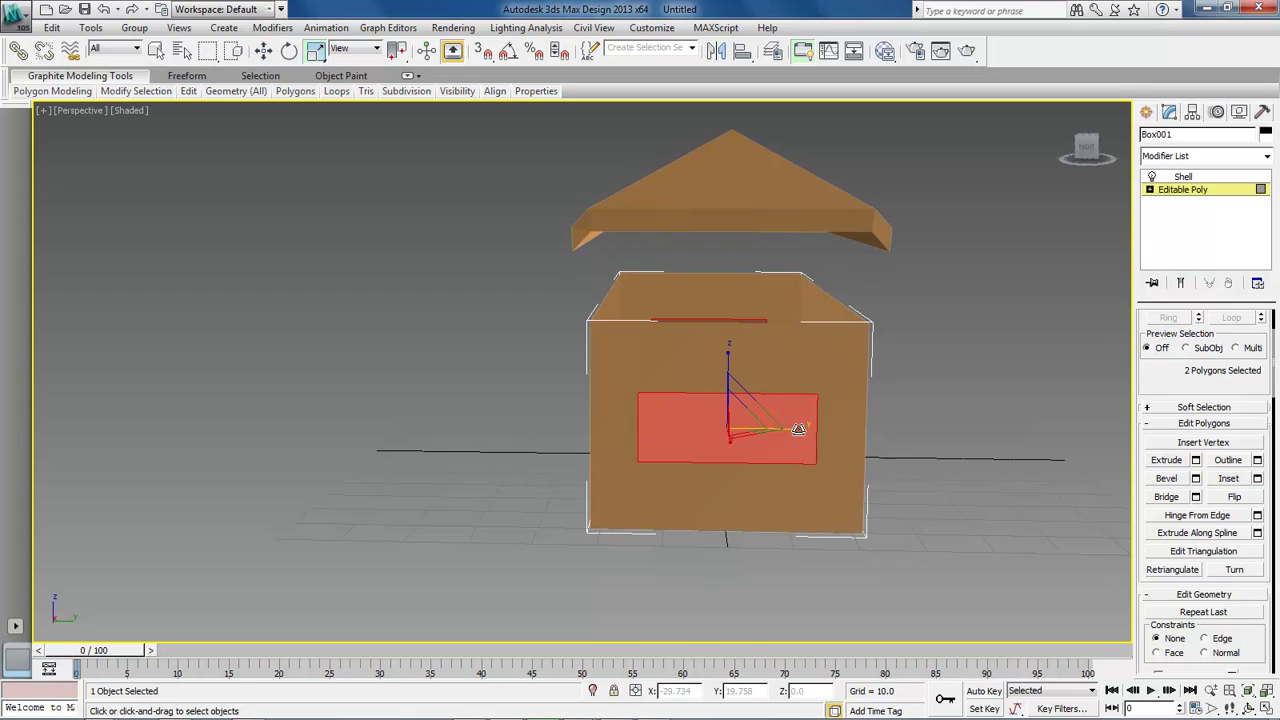
pyautogui.moveTo(797, 428); pyautogui.dragTo(716, 428)
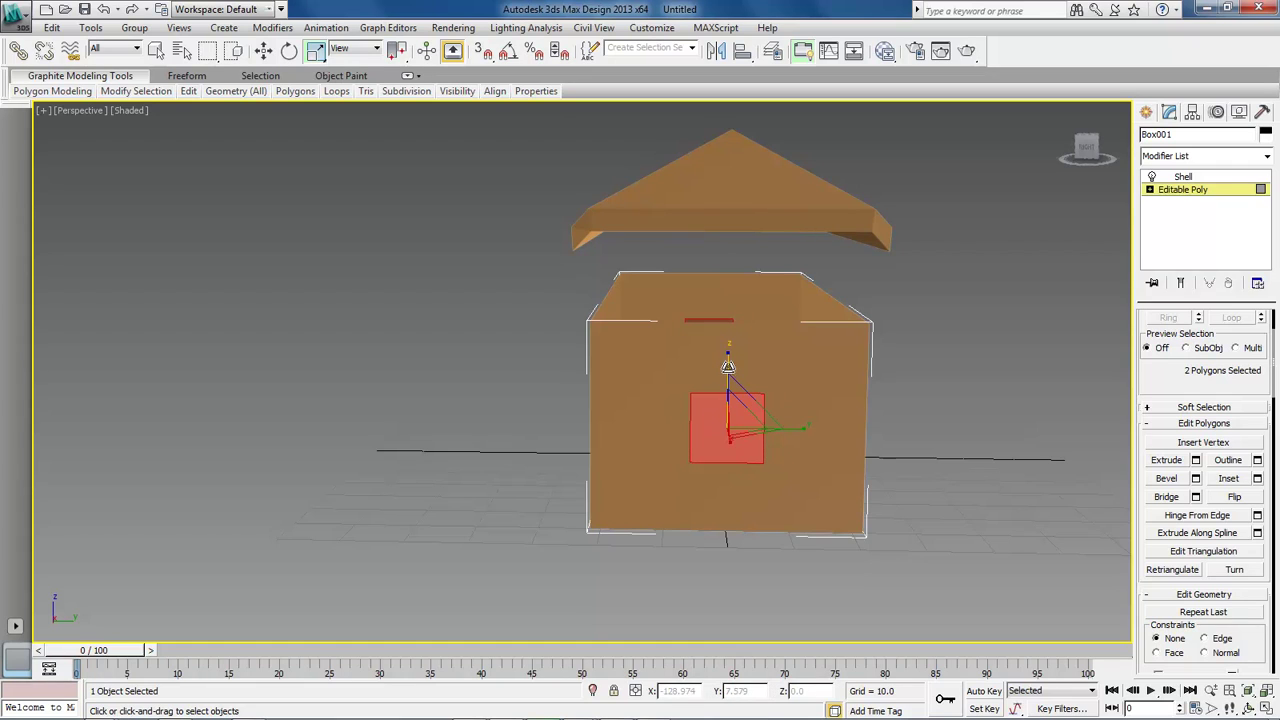
pyautogui.moveTo(729, 366); pyautogui.dragTo(728, 357)
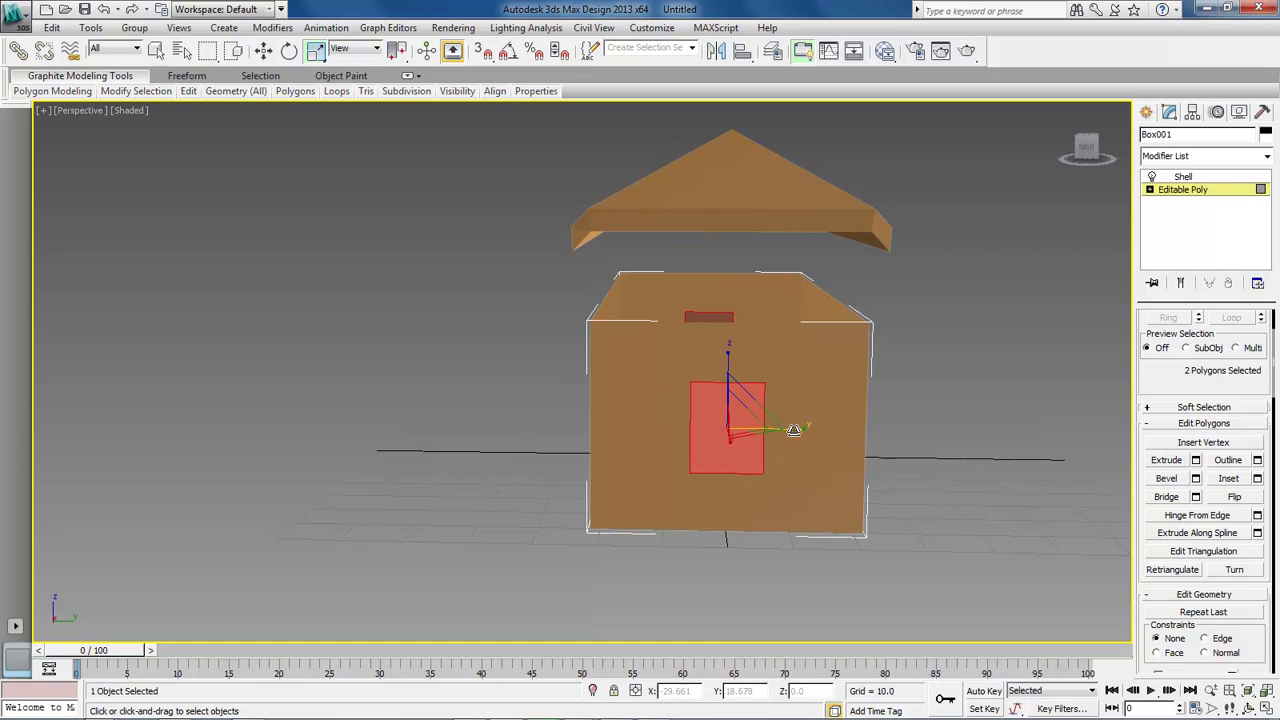
pyautogui.moveTo(795, 430); pyautogui.dragTo(787, 429)
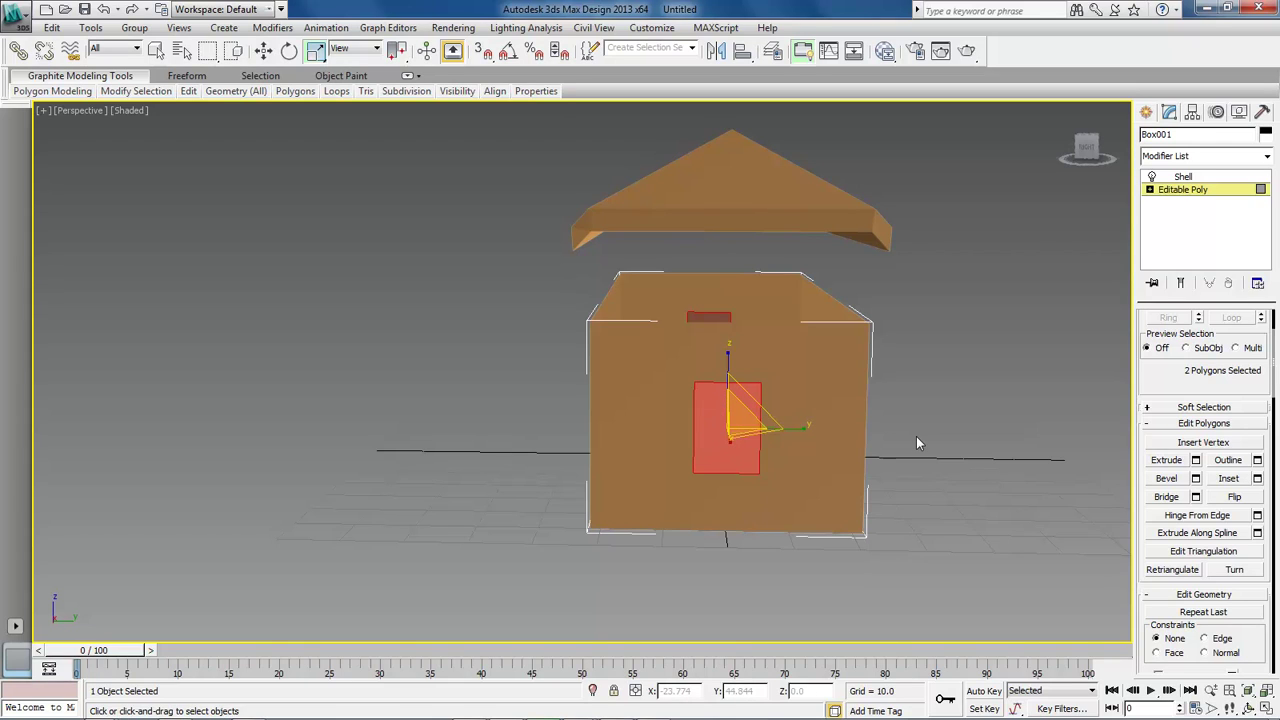
pyautogui.press('Delete')
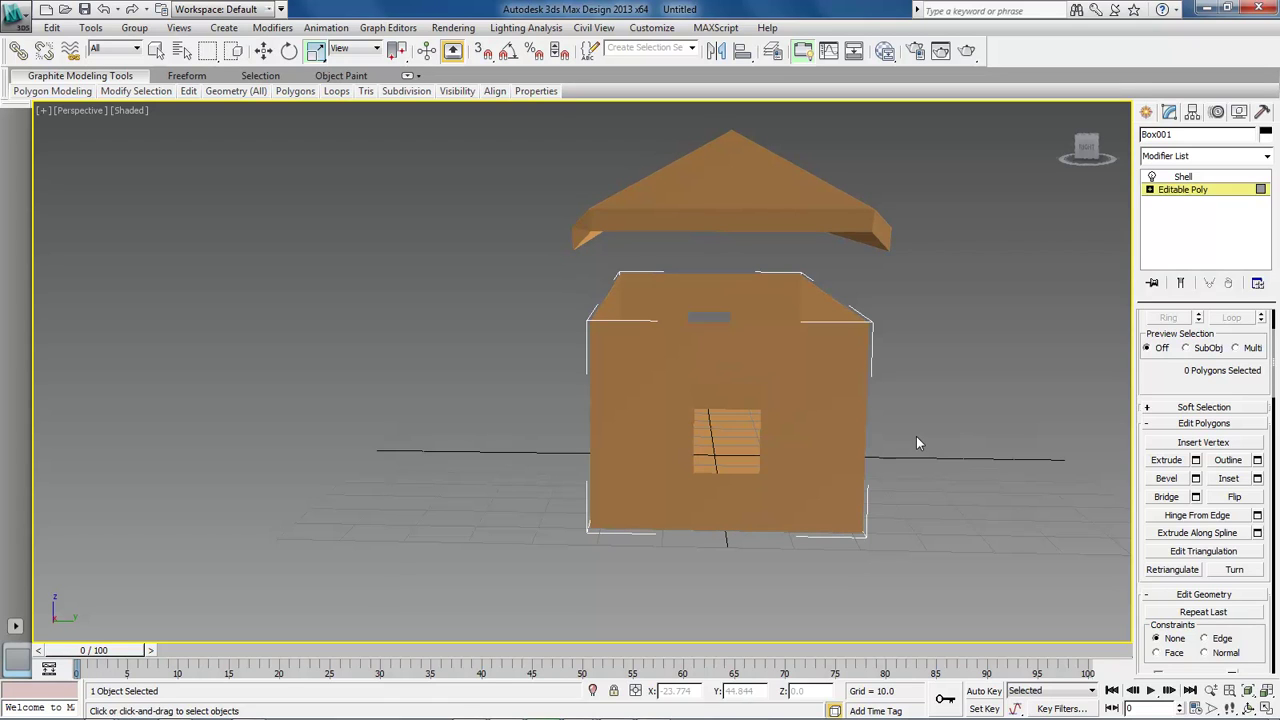
pyautogui.keyDown('alt'); pyautogui.moveTo(922, 445); pyautogui.dragTo(801, 491, button='middle'); pyautogui.keyUp('alt')
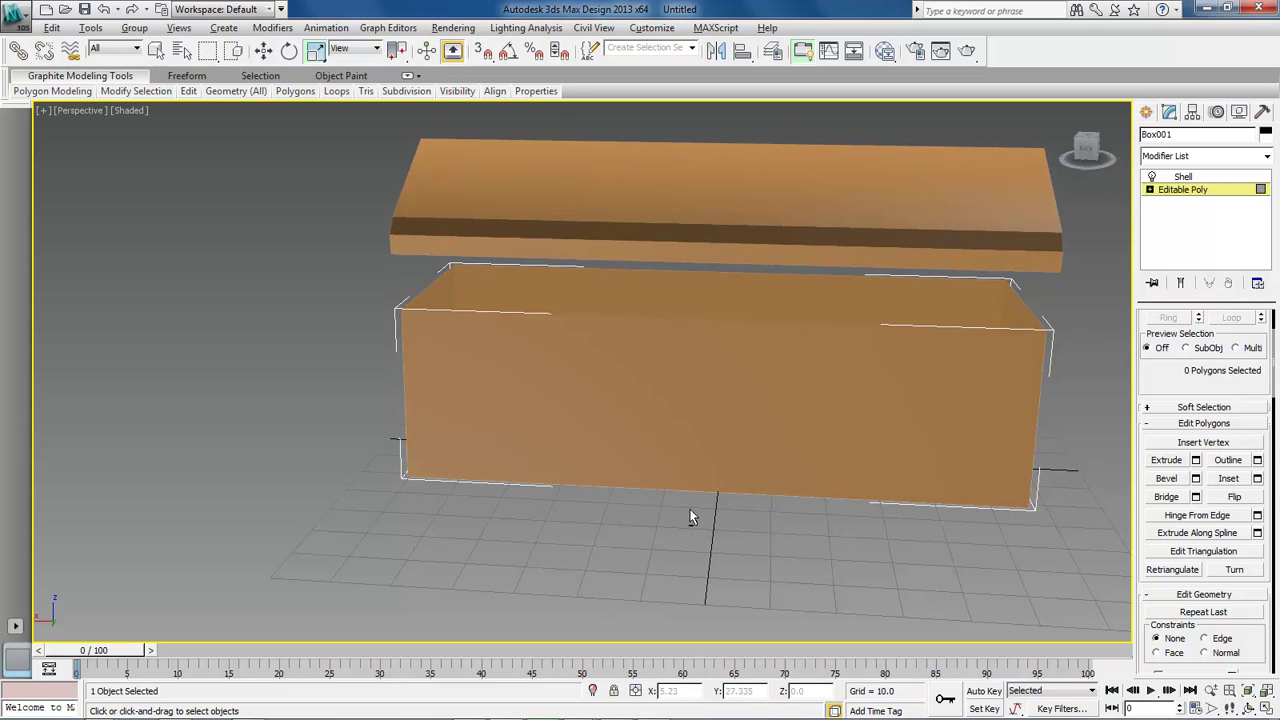
pyautogui.moveTo(694, 514)
pyautogui.keyDown('alt'); pyautogui.mouseDown(button='middle')
pyautogui.moveTo(709, 512)
pyautogui.moveTo(700, 499)
pyautogui.mouseUp(button='middle'); pyautogui.keyUp('alt')
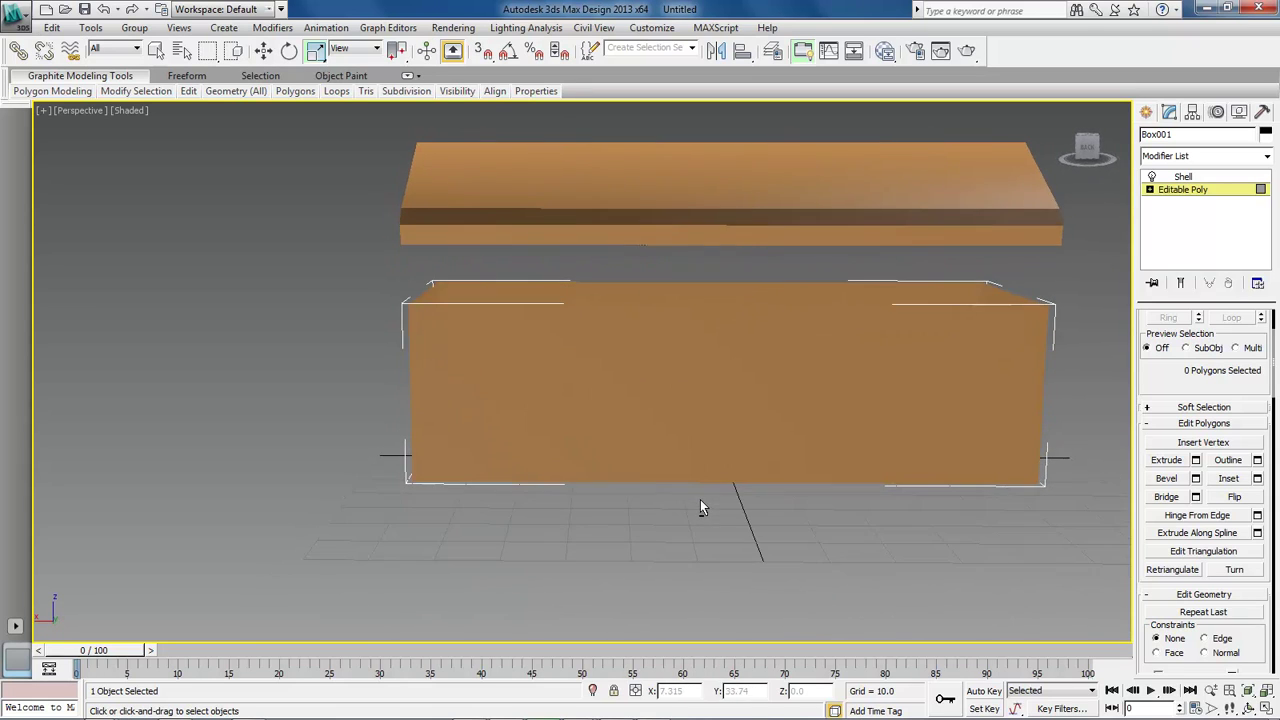
pyautogui.click(847, 395)
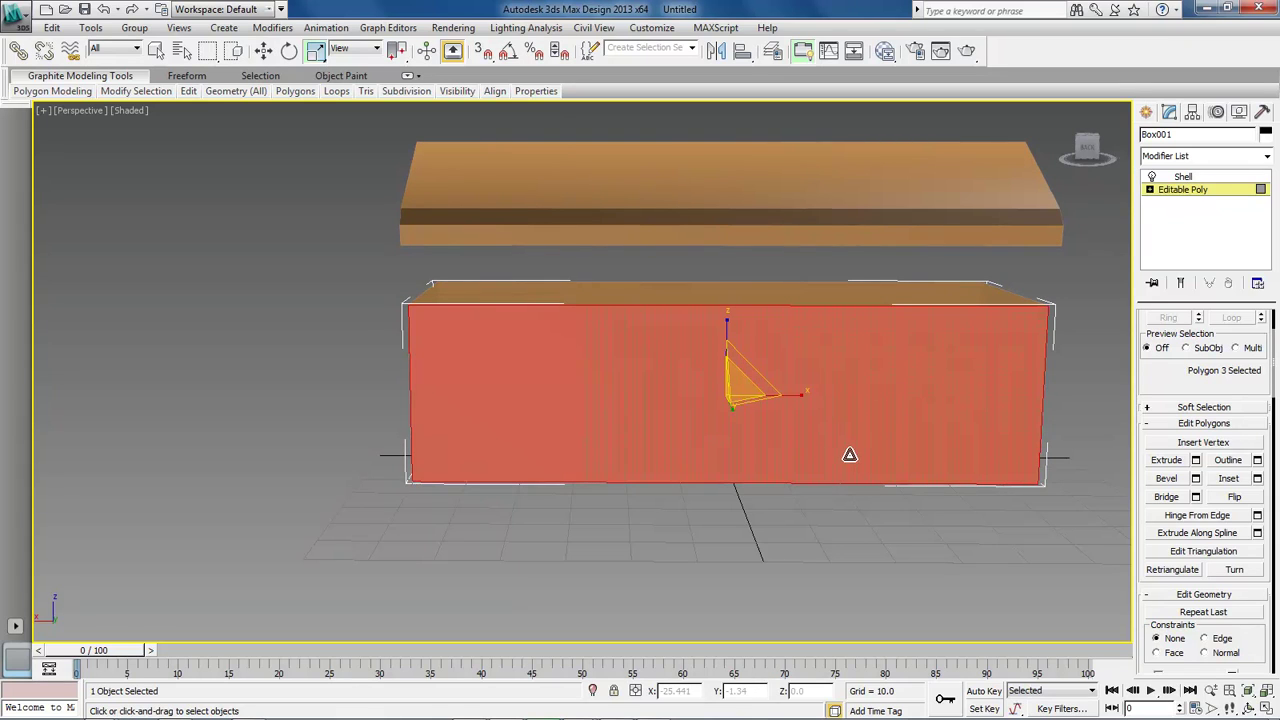
pyautogui.click(1090, 400)
pyautogui.scroll(2, 1275, 352)
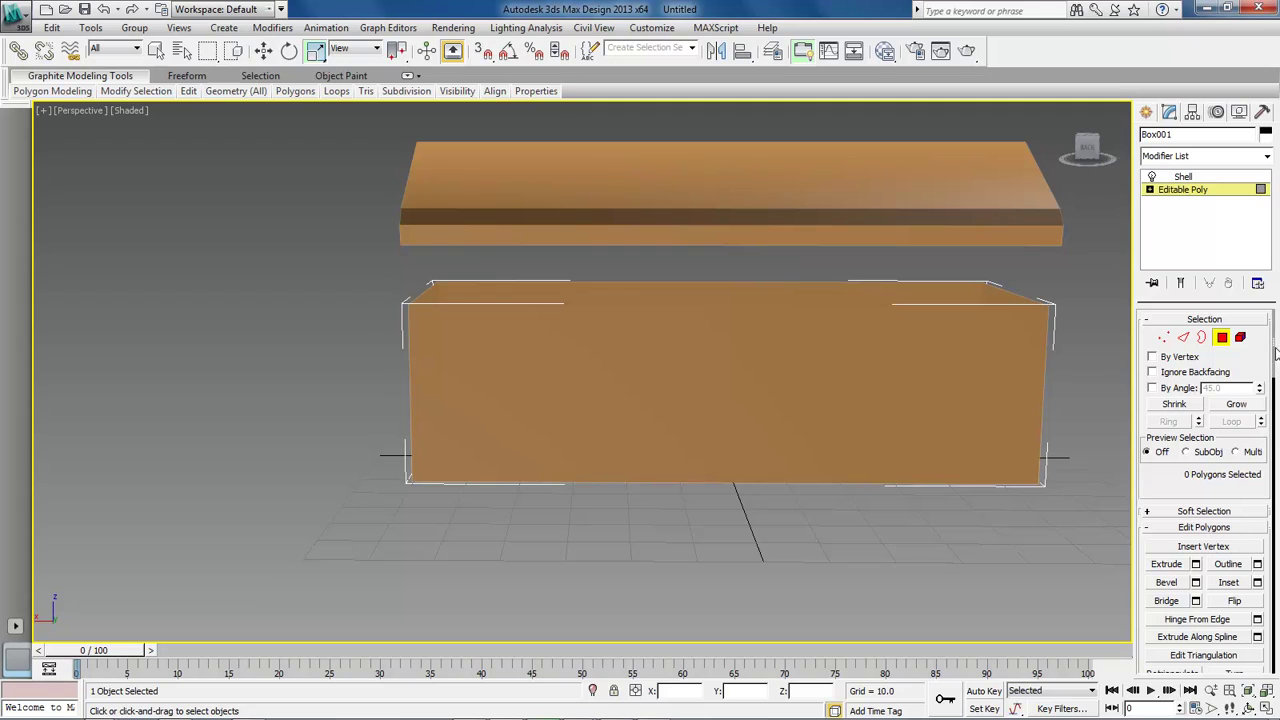
# Step: Connect the front wall's top and bottom edges vertically, then chamfer that edge into two
pyautogui.click(1183, 337)
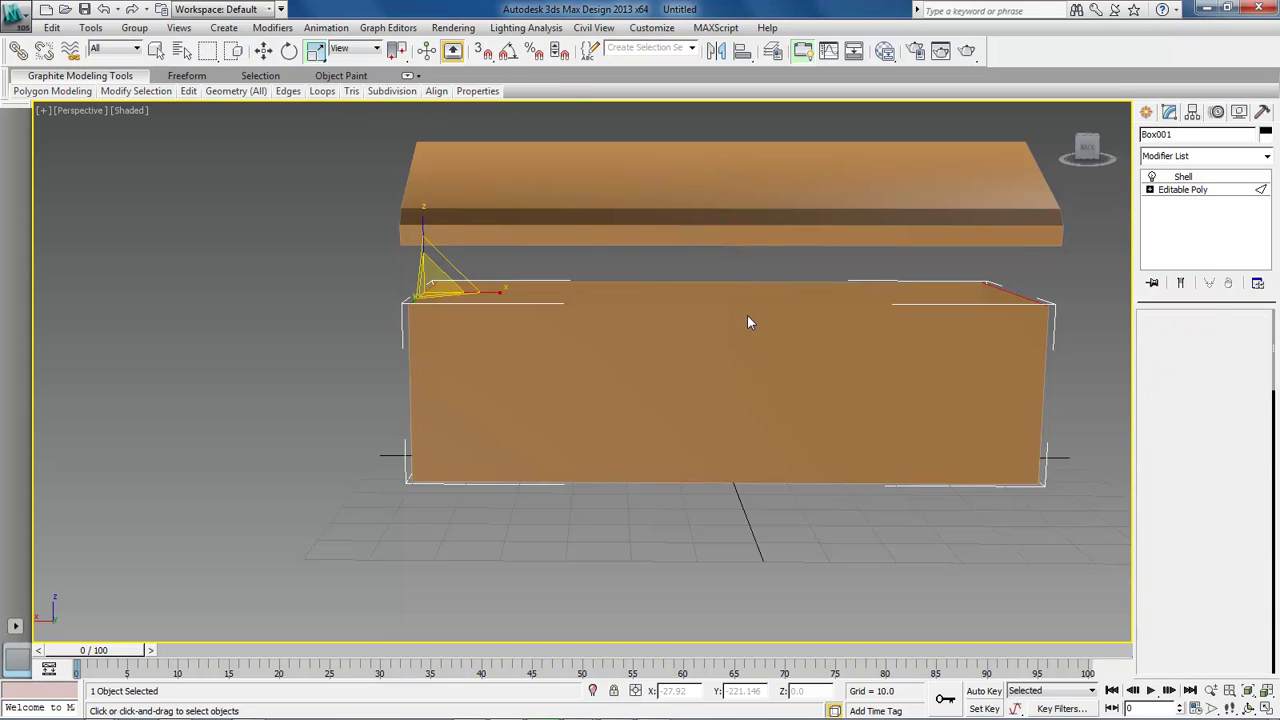
pyautogui.click(746, 307)
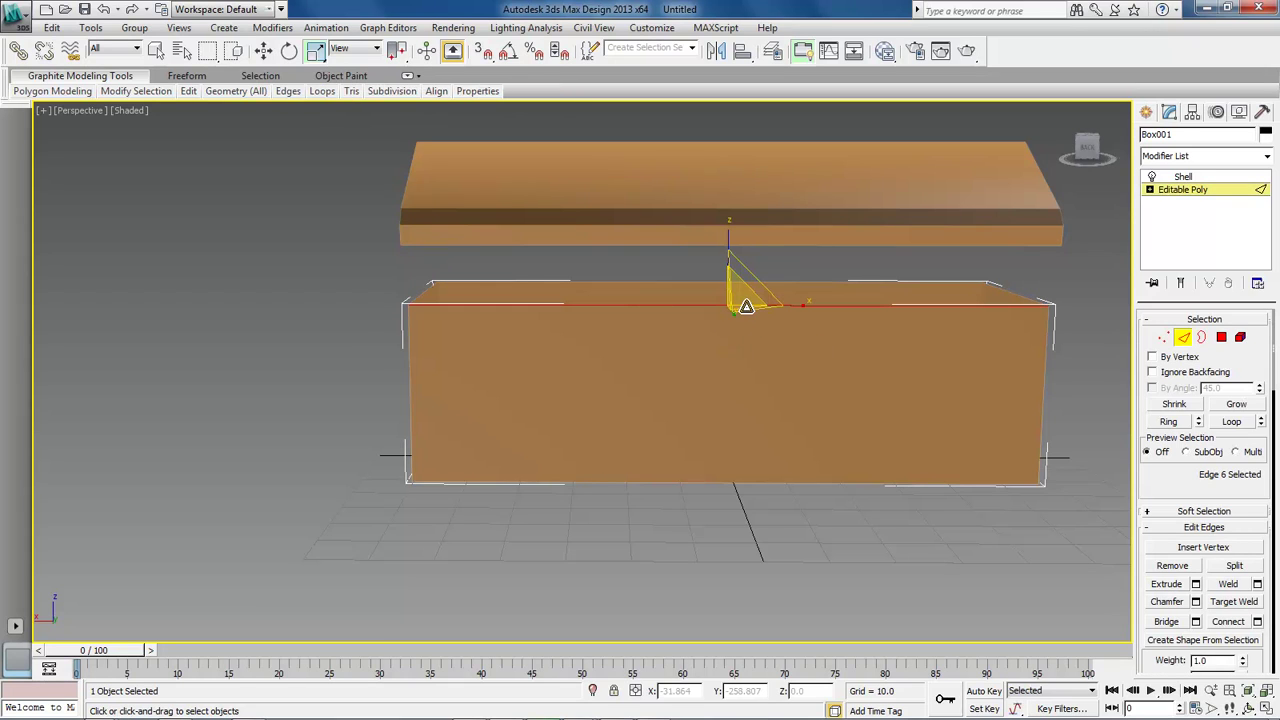
pyautogui.keyDown('ctrl'); pyautogui.click(738, 482); pyautogui.keyUp('ctrl')
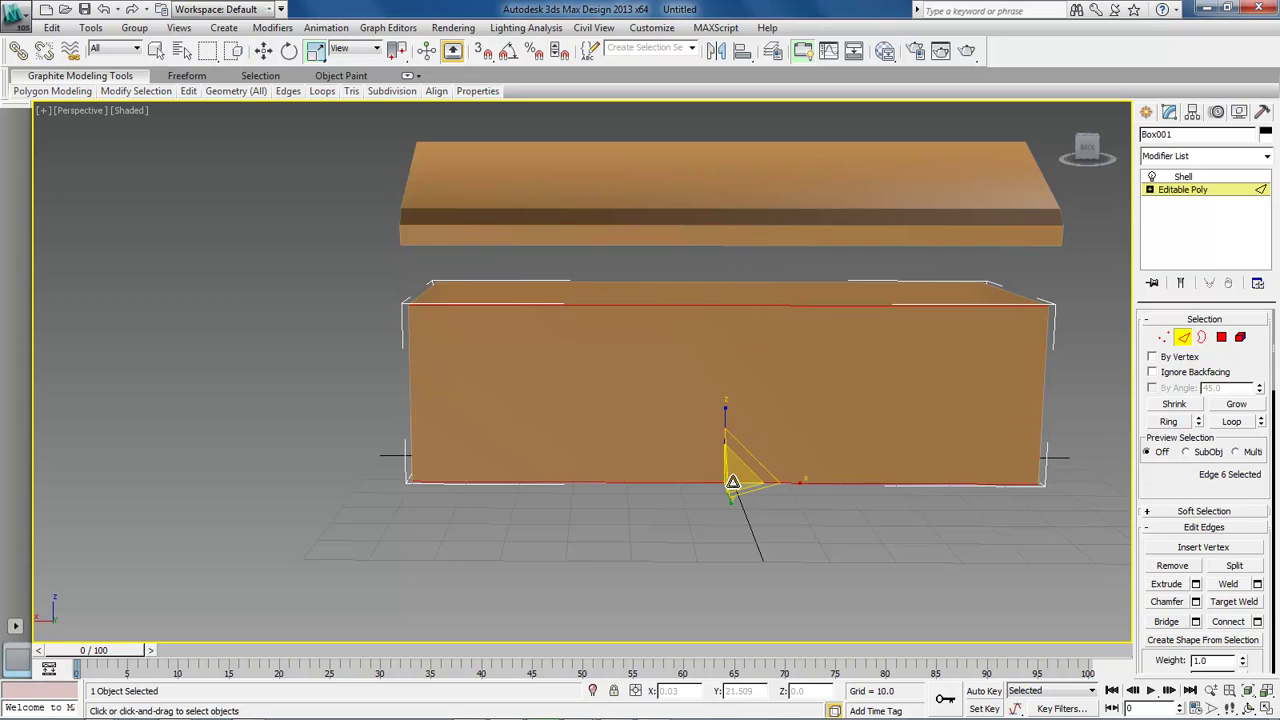
pyautogui.click(1228, 622)
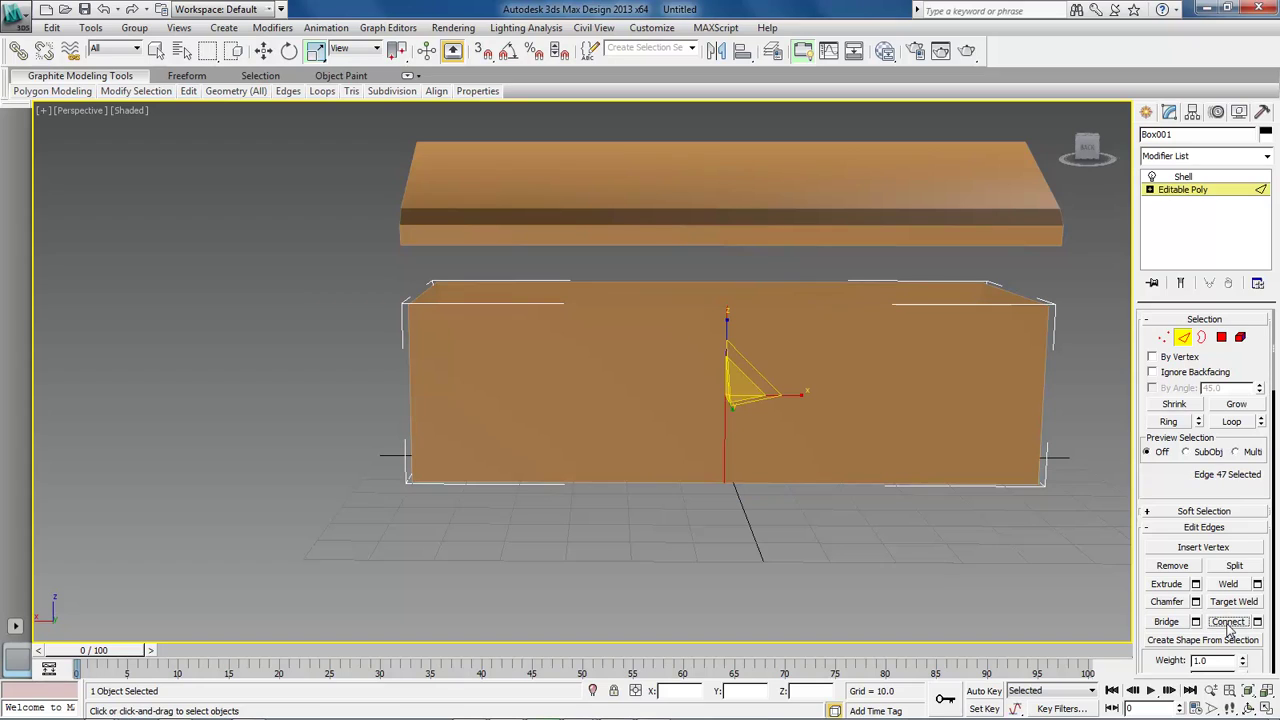
pyautogui.click(1168, 602)
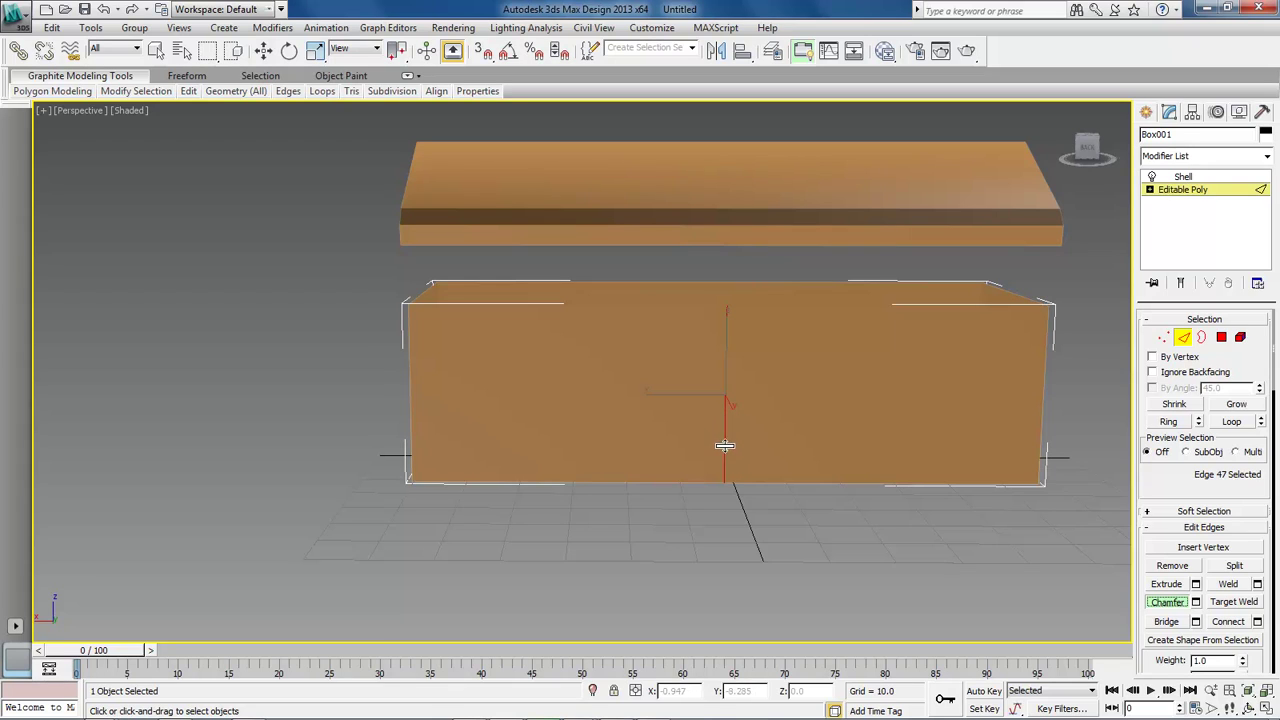
pyautogui.moveTo(723, 446); pyautogui.dragTo(722, 403)
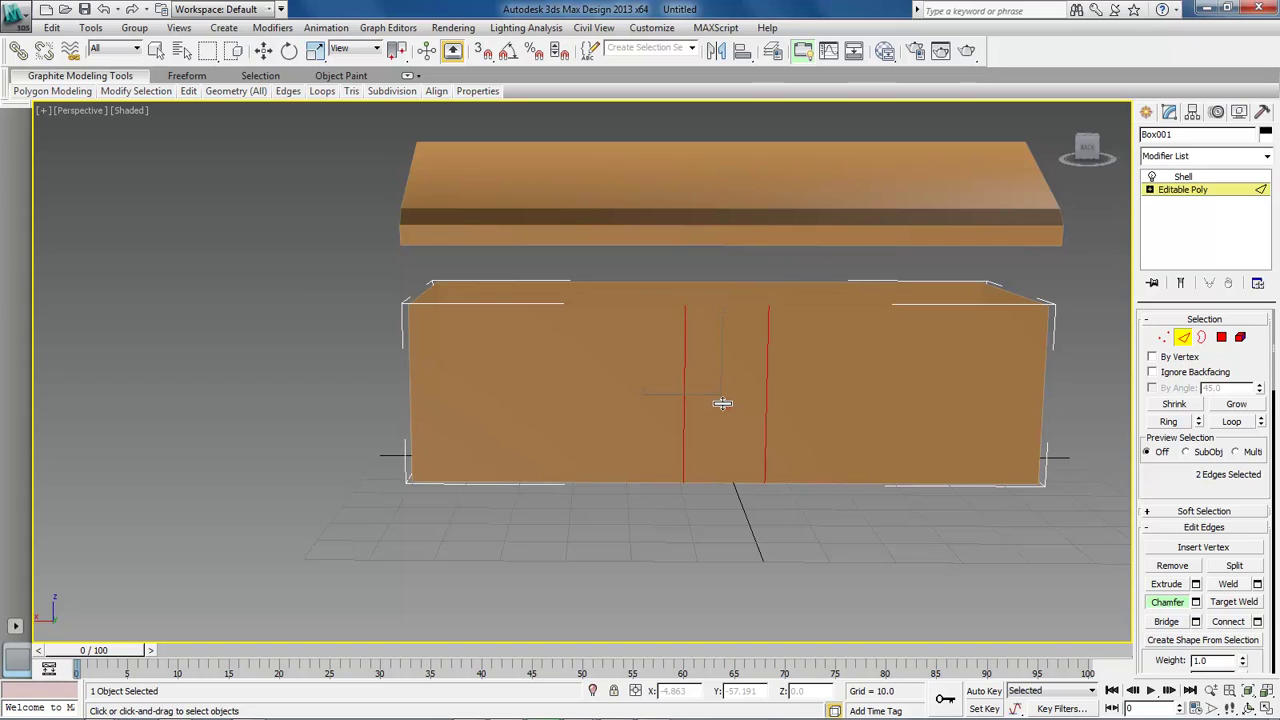
pyautogui.rightClick(721, 403)
# Step: Slide the two door-side edges right and join them with a horizontal edge raised near the top
pyautogui.rightClick(721, 403)
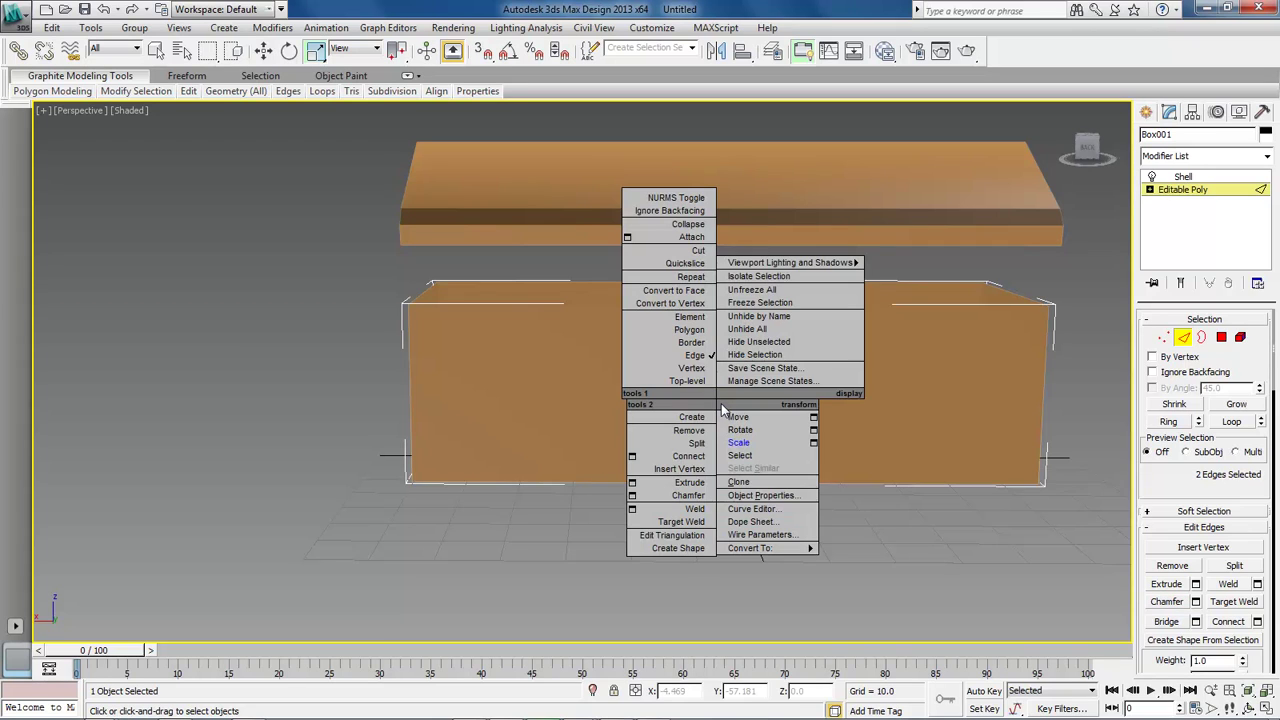
pyautogui.click(745, 420)
pyautogui.moveTo(650, 398); pyautogui.dragTo(848, 399)
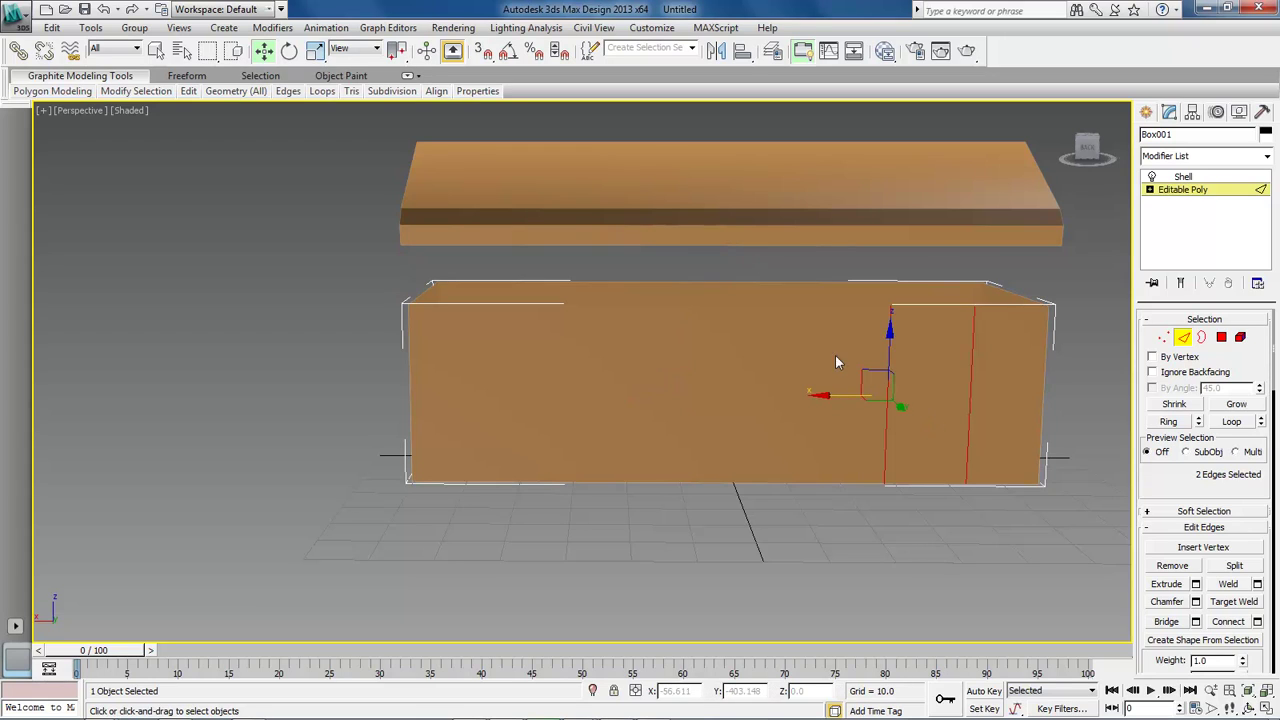
pyautogui.click(1230, 622)
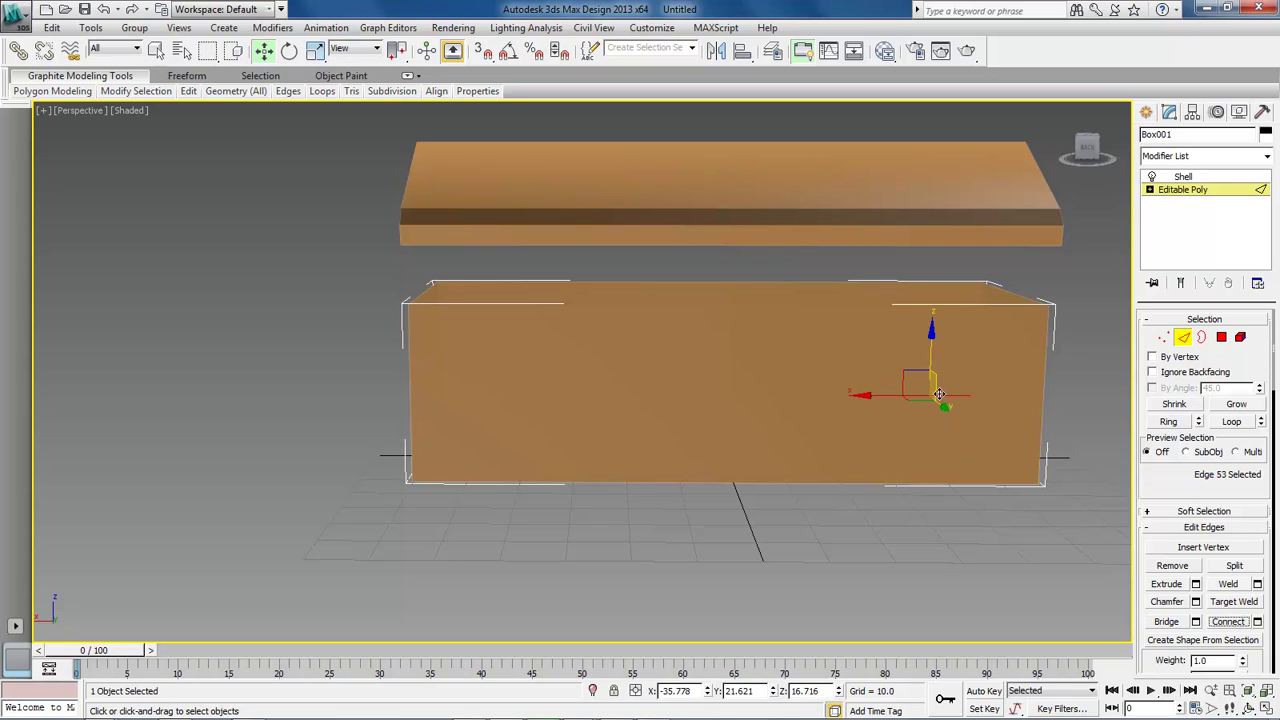
pyautogui.moveTo(932, 324); pyautogui.dragTo(935, 271)
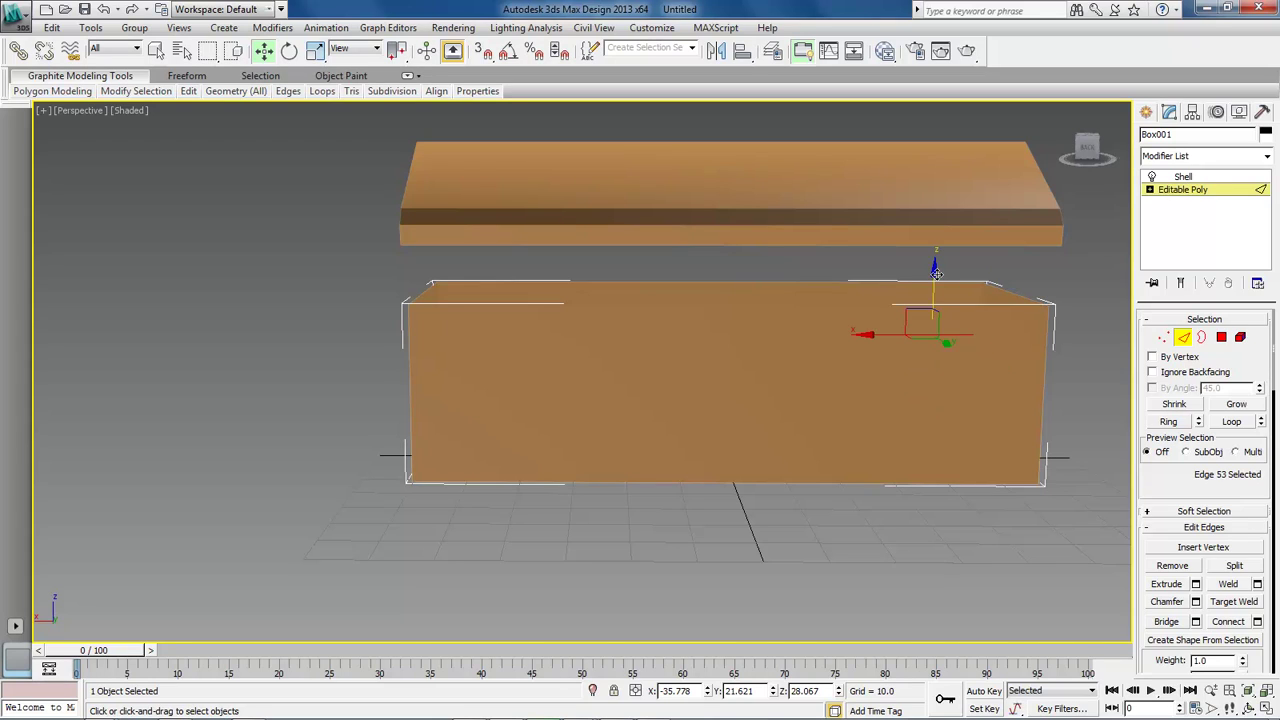
# Step: Connect the right-hand vertical edges with a new horizontal edge lowered near the wall's base
pyautogui.click(934, 282)
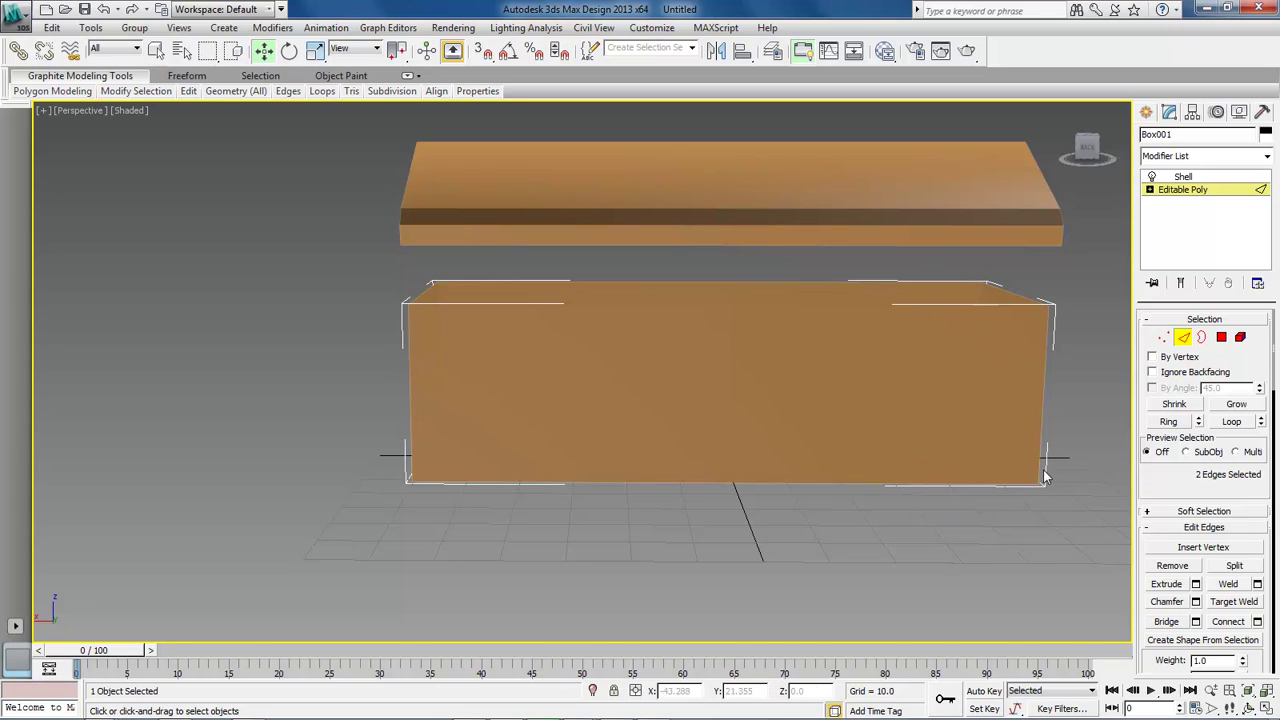
pyautogui.click(889, 409)
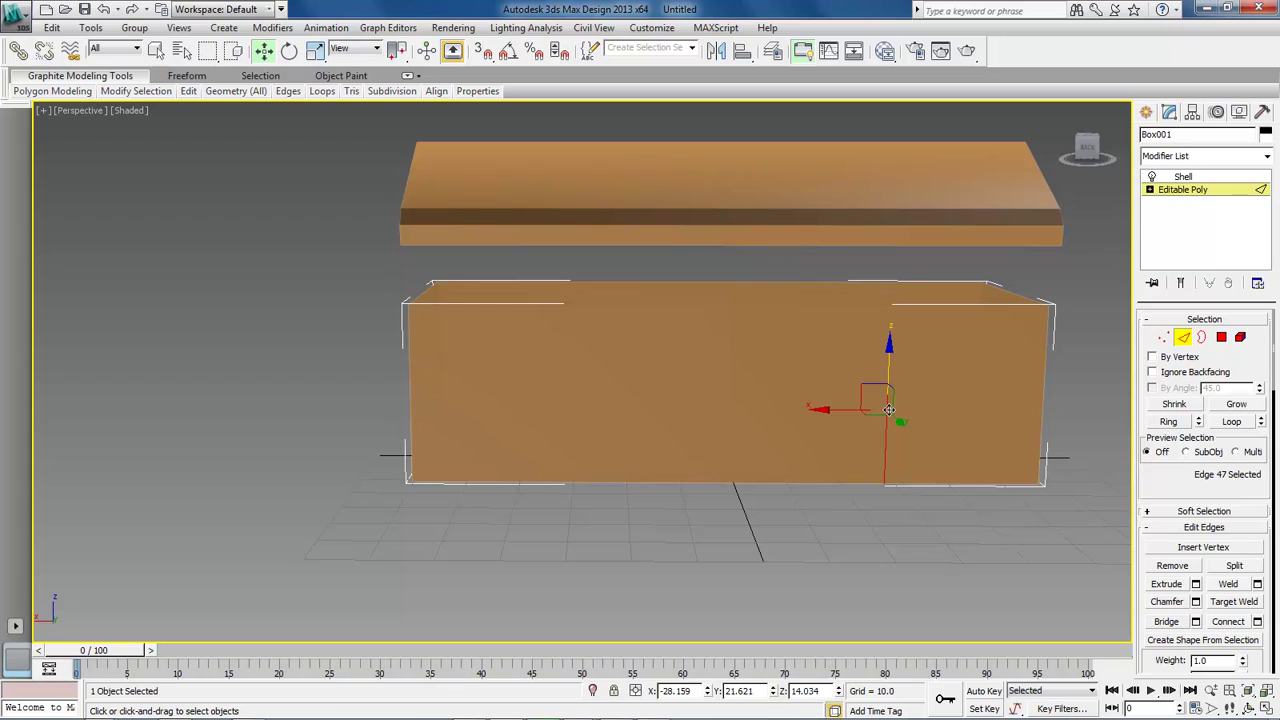
pyautogui.keyDown('ctrl'); pyautogui.click(983, 416); pyautogui.keyUp('ctrl')
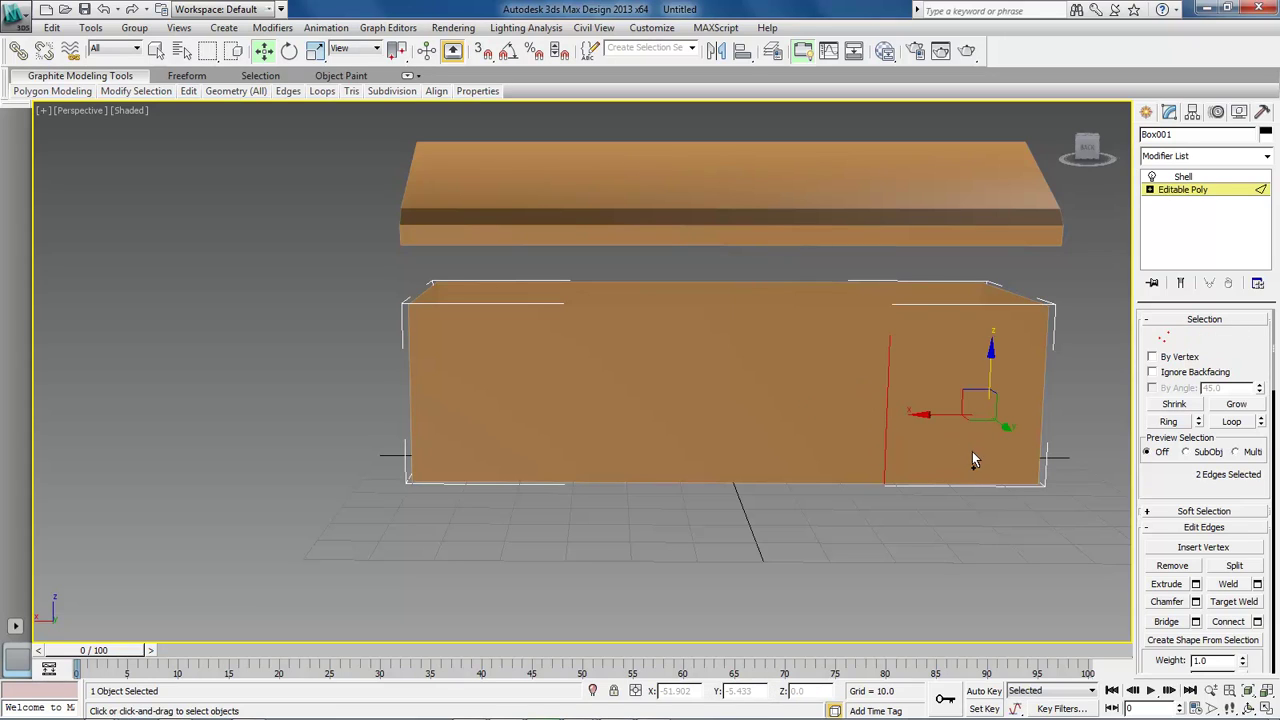
pyautogui.keyDown('ctrl'); pyautogui.click(968, 451); pyautogui.keyUp('ctrl')
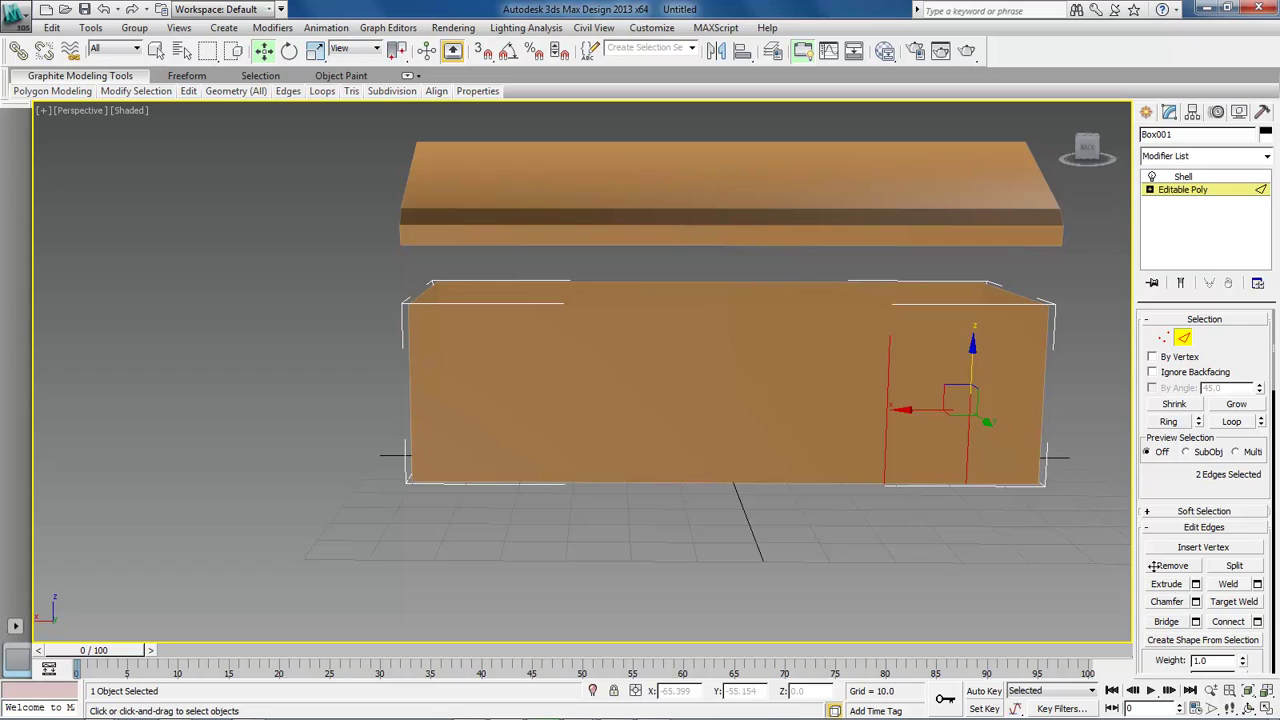
pyautogui.click(1228, 622)
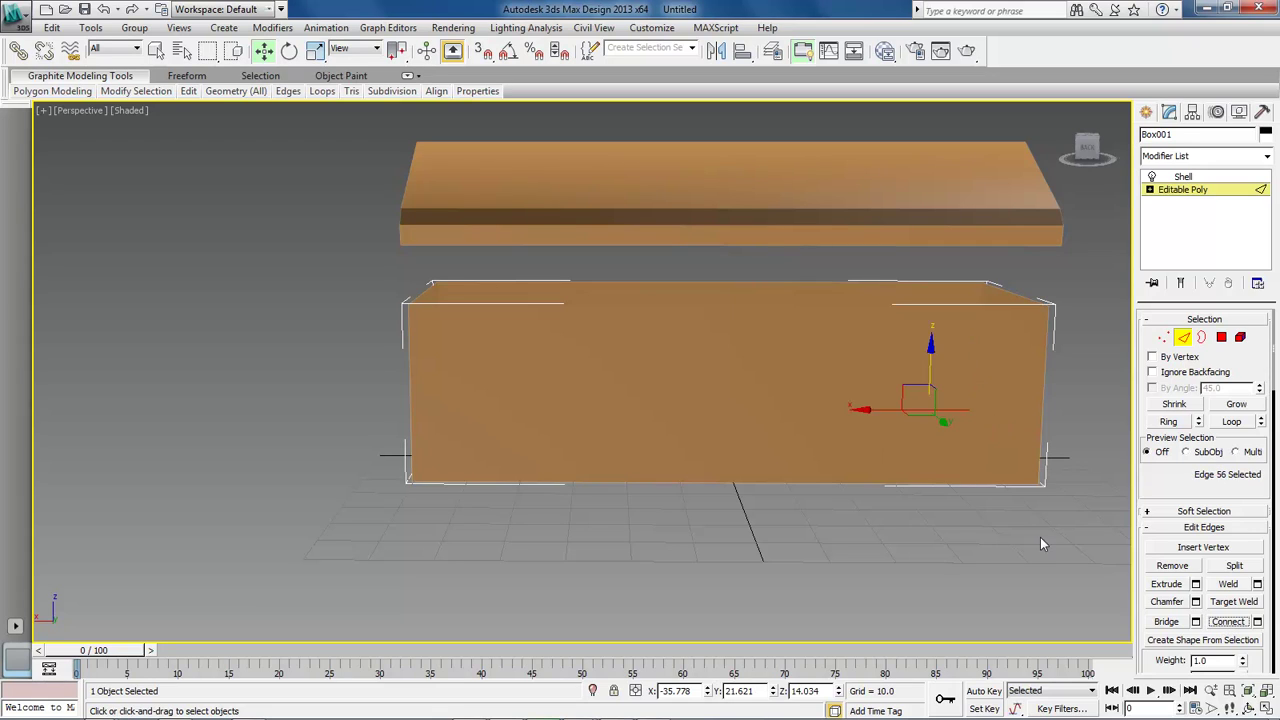
pyautogui.moveTo(930, 345); pyautogui.dragTo(926, 414)
pyautogui.scroll(3, 983, 451)
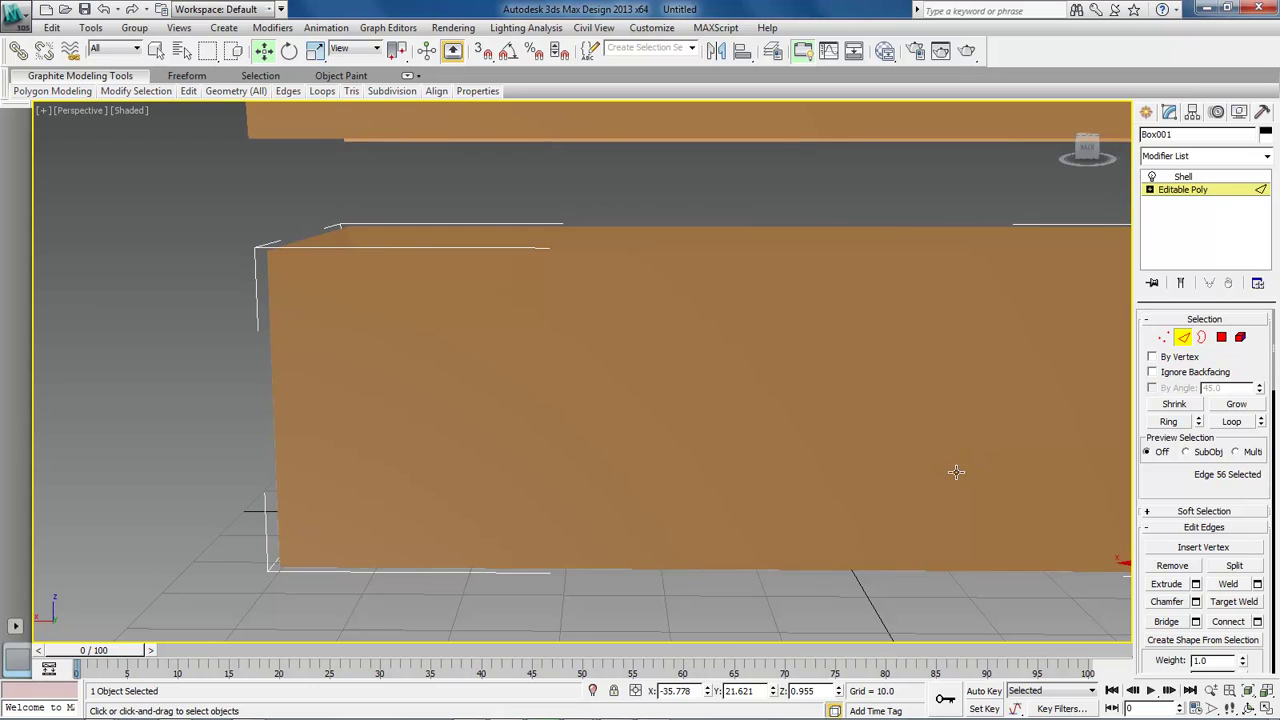
pyautogui.keyDown('alt'); pyautogui.moveTo(978, 469); pyautogui.dragTo(855, 493, button='middle'); pyautogui.keyUp('alt')
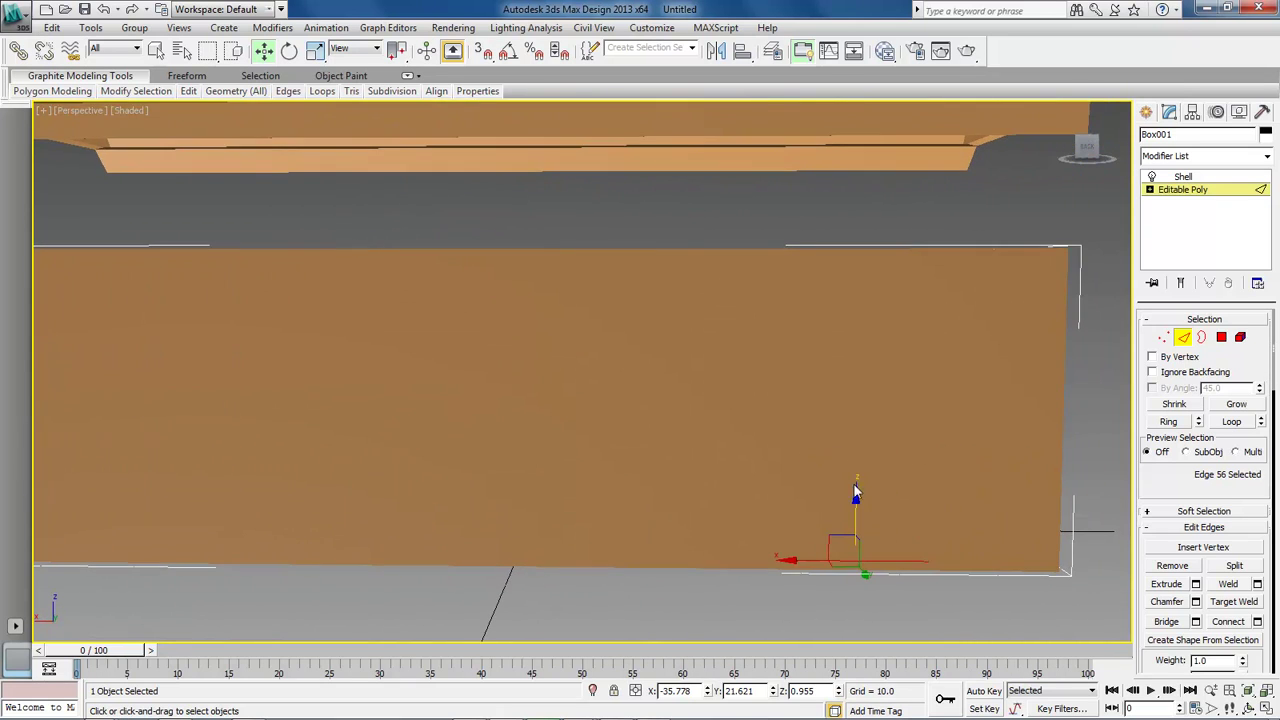
pyautogui.moveTo(856, 493); pyautogui.dragTo(857, 500)
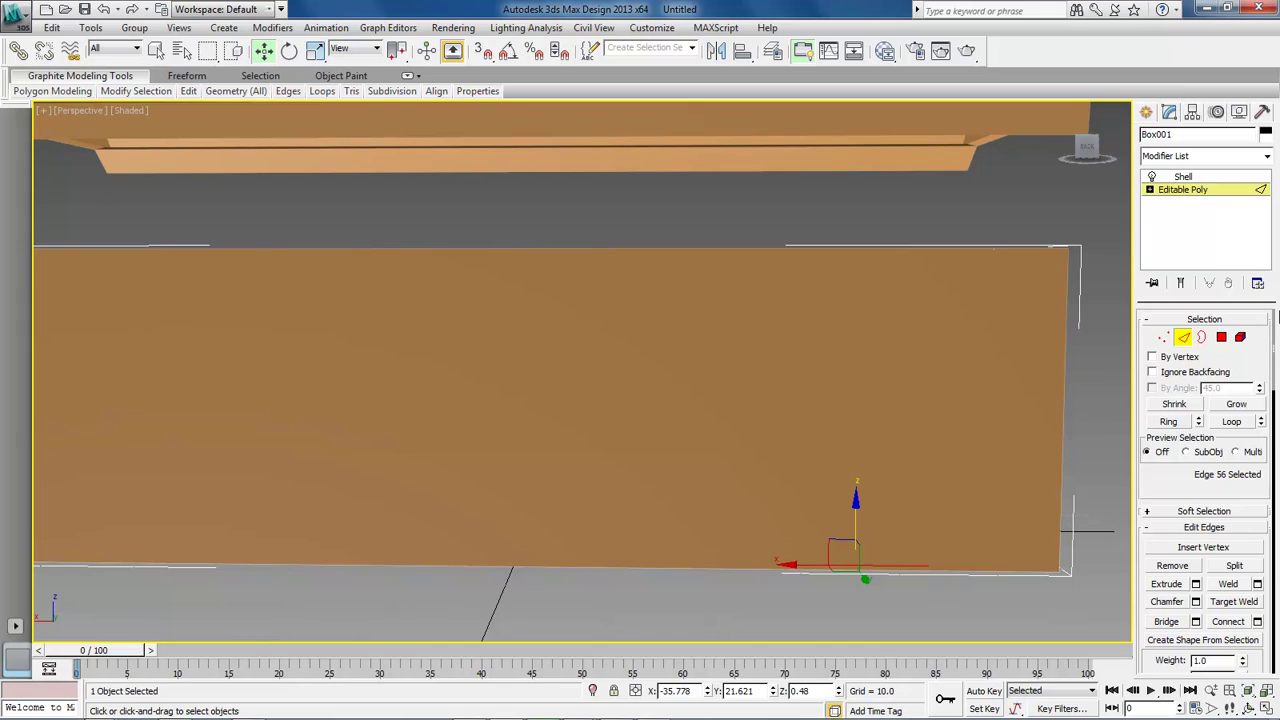
# Step: Delete the tall door-shaped polygon on the front wall to open the doorway
pyautogui.click(1223, 341)
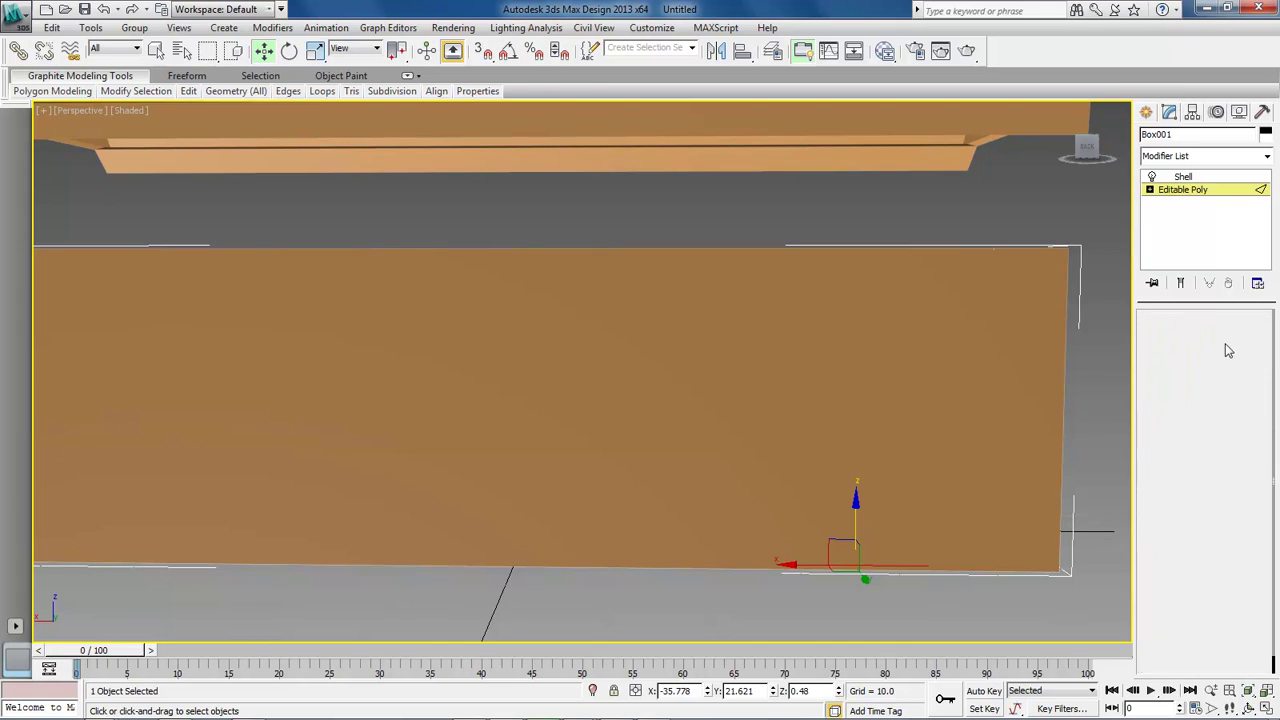
pyautogui.click(865, 457)
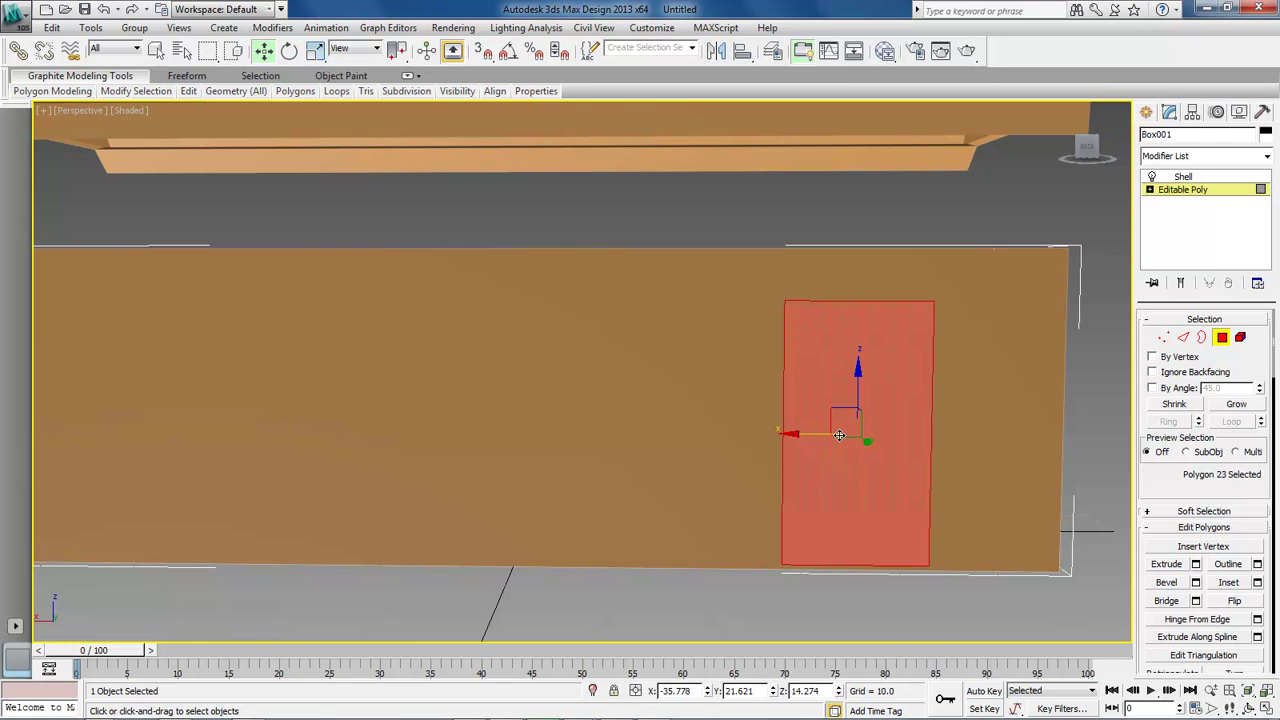
pyautogui.hotkey('ctrl', 'd')
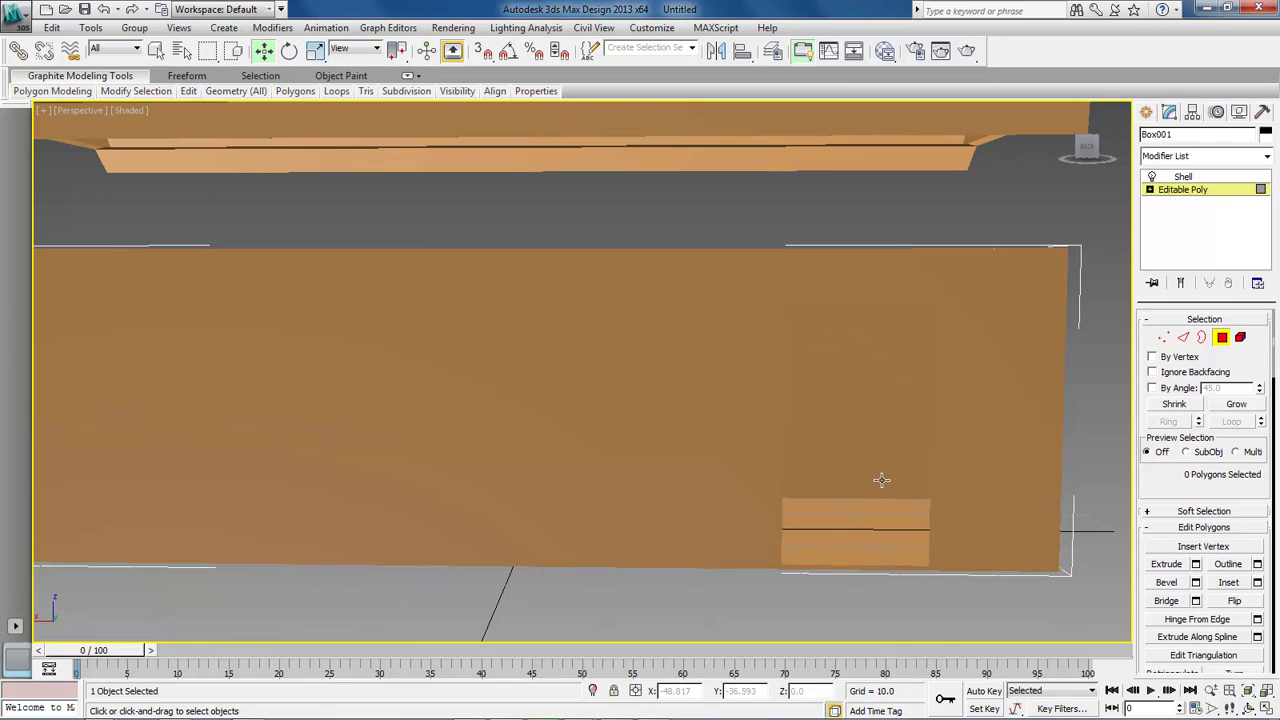
pyautogui.scroll(-4, 891, 500)
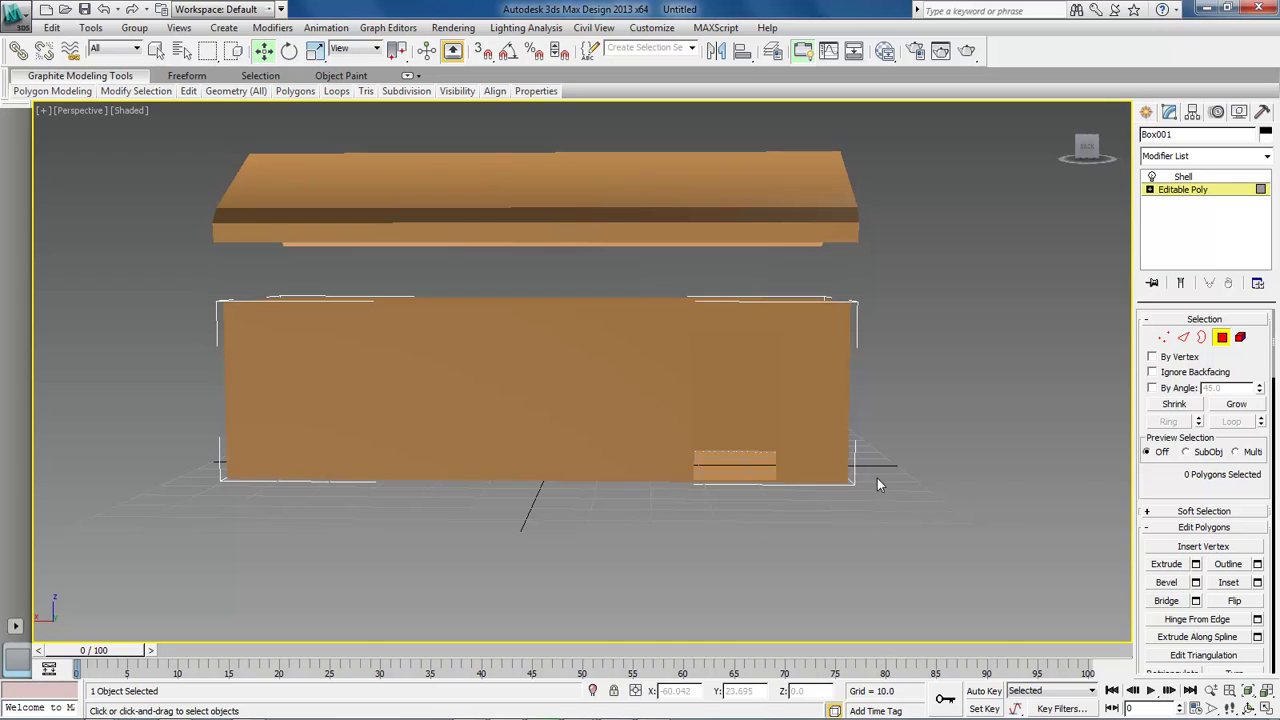
pyautogui.moveTo(789, 449)
pyautogui.keyDown('alt'); pyautogui.mouseDown(button='middle')
pyautogui.moveTo(774, 514)
pyautogui.moveTo(871, 623)
pyautogui.moveTo(931, 416)
pyautogui.moveTo(949, 531)
pyautogui.moveTo(757, 451)
pyautogui.moveTo(840, 480)
pyautogui.moveTo(810, 441)
pyautogui.moveTo(829, 443)
pyautogui.moveTo(809, 449)
pyautogui.mouseUp(button='middle'); pyautogui.keyUp('alt')
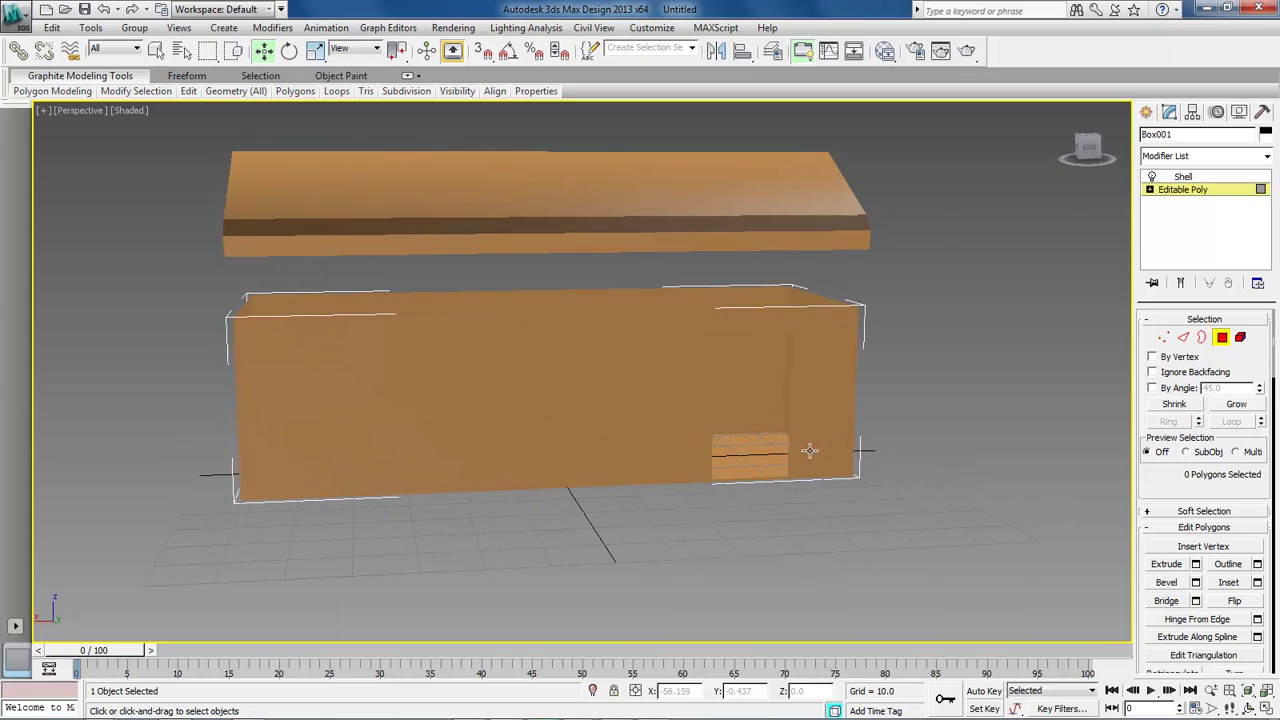
# Step: Connect the top and bottom edges of the wall's left half with a vertical edge
pyautogui.click(429, 406)
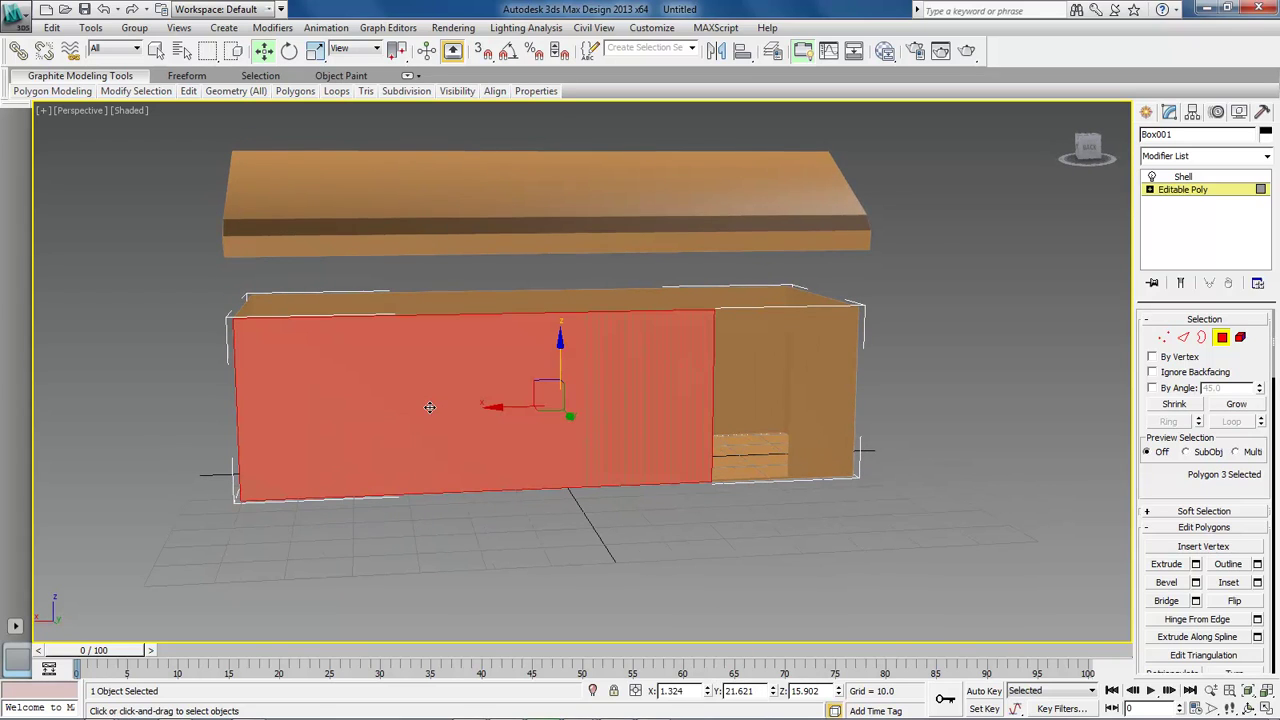
pyautogui.click(470, 537)
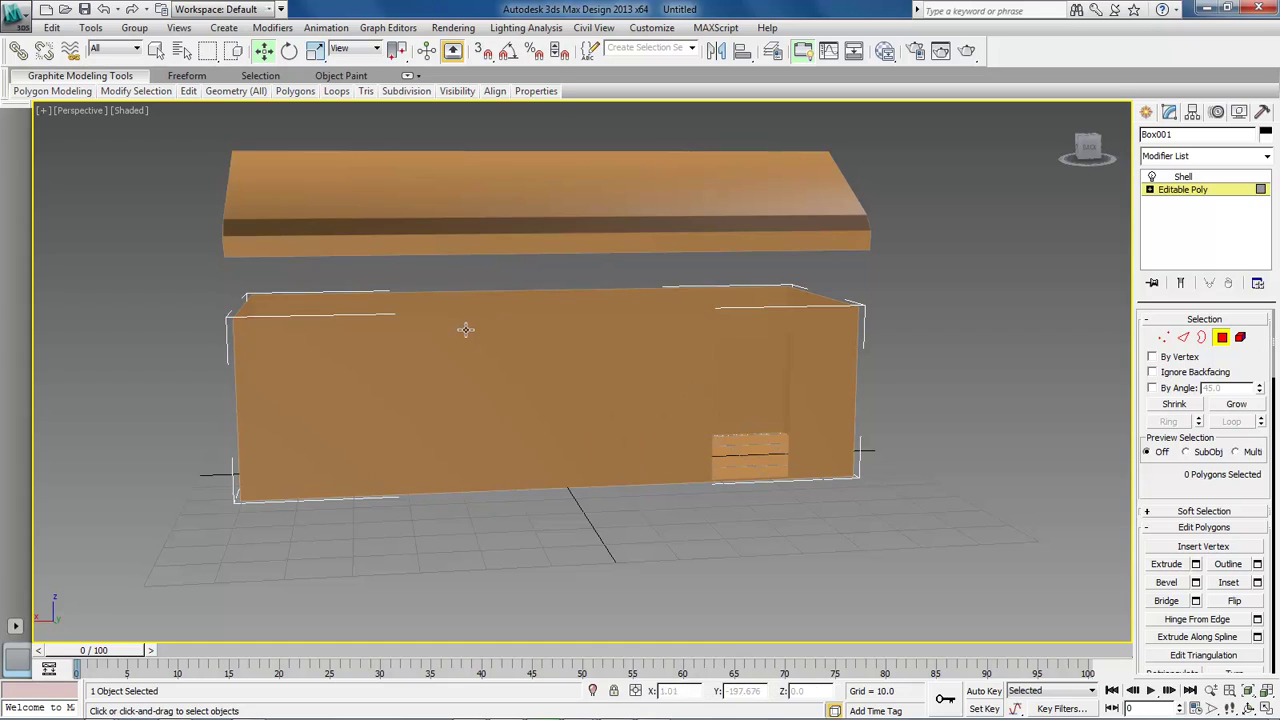
pyautogui.click(1182, 338)
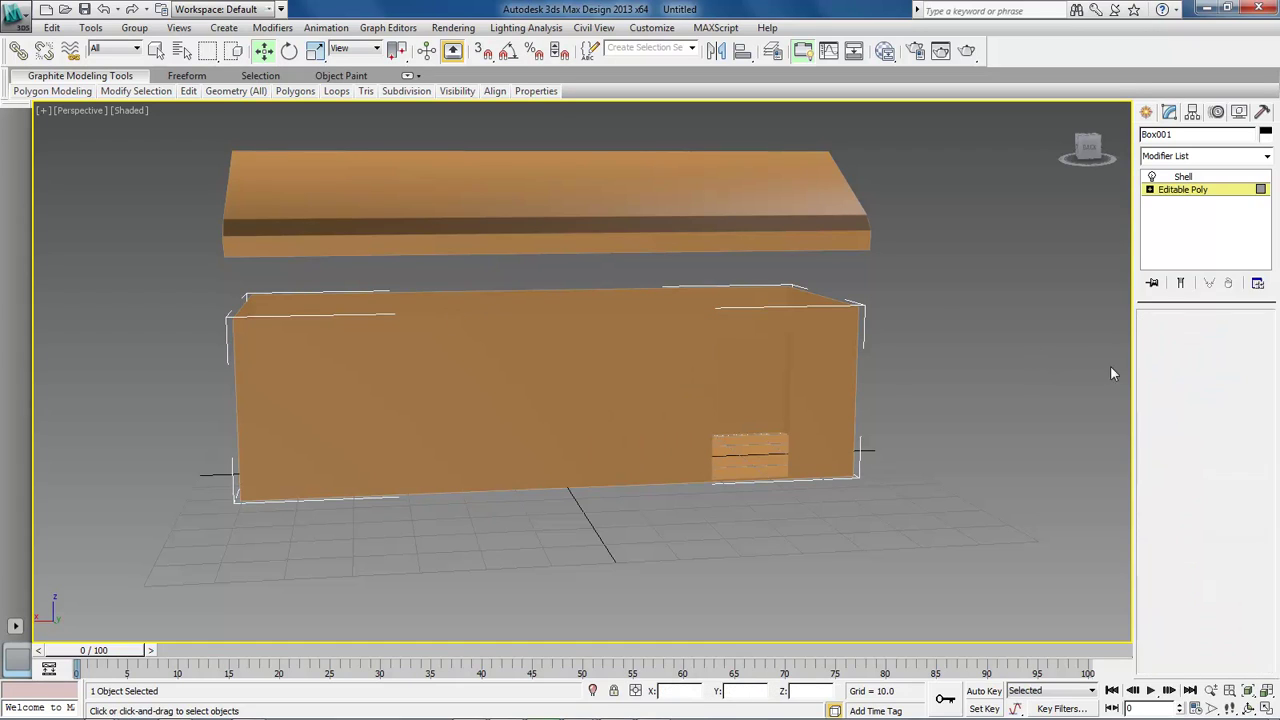
pyautogui.click(437, 315)
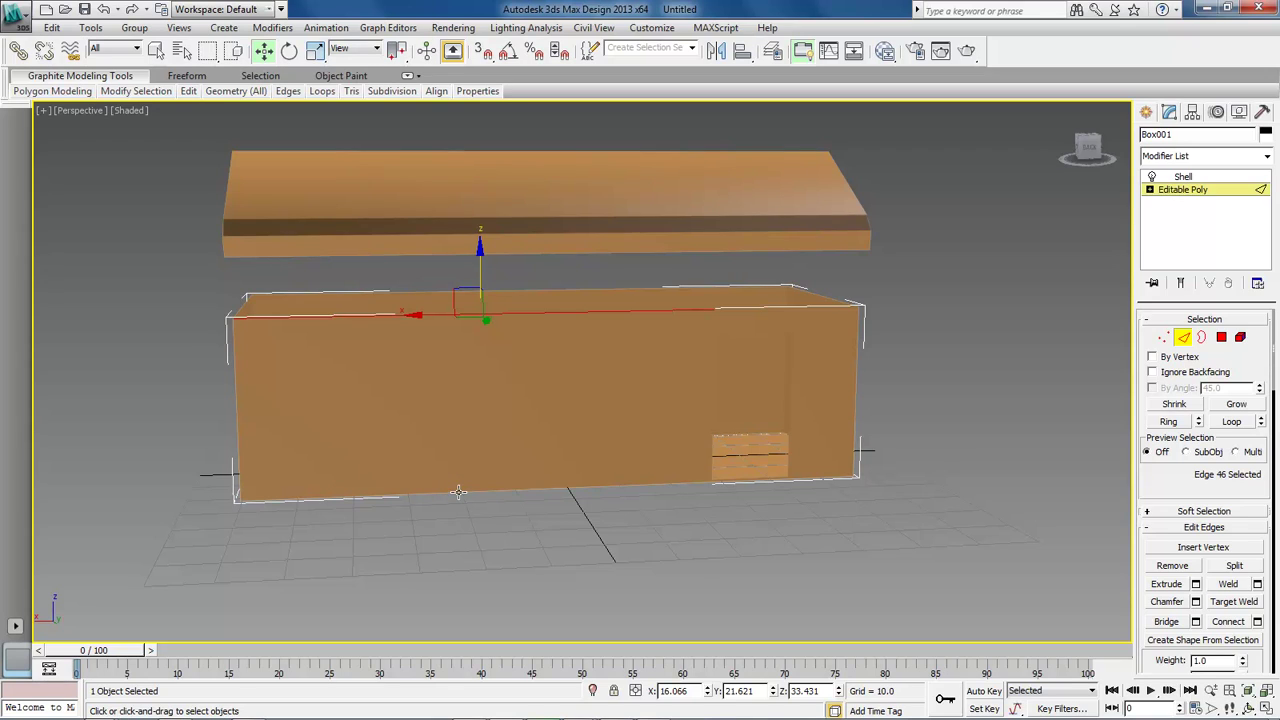
pyautogui.keyDown('ctrl'); pyautogui.click(457, 492); pyautogui.keyUp('ctrl')
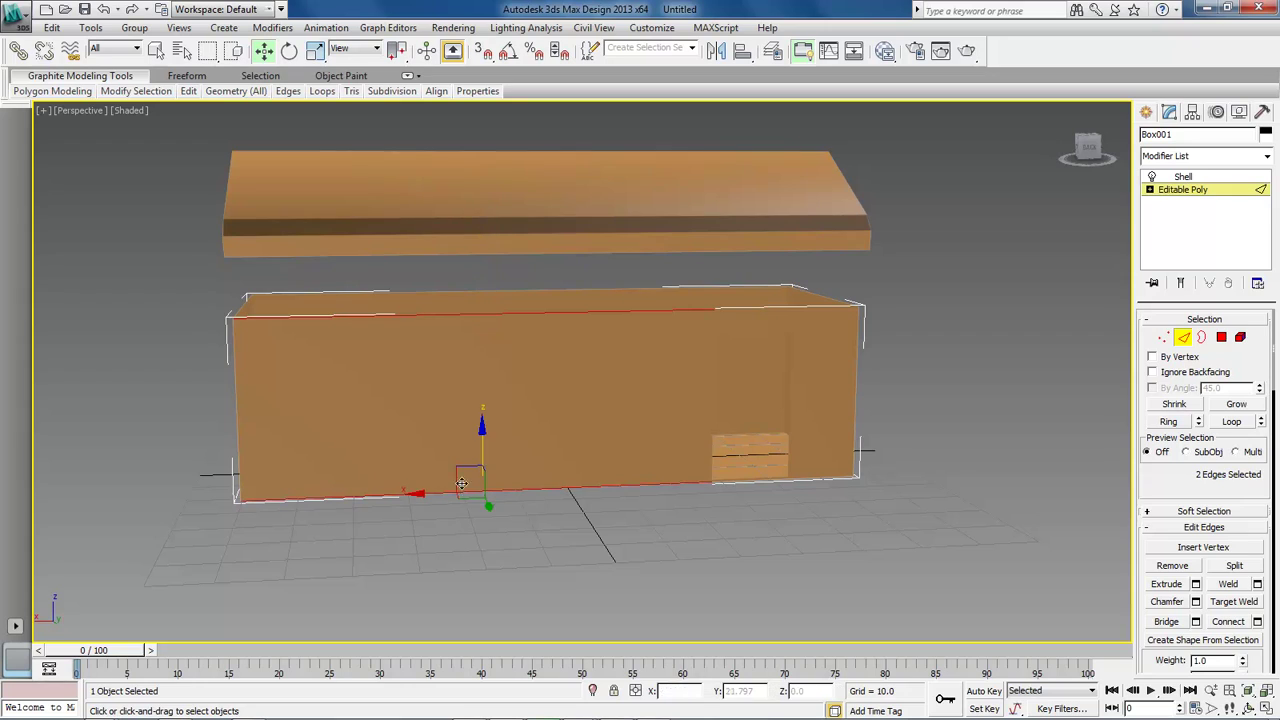
pyautogui.click(1228, 621)
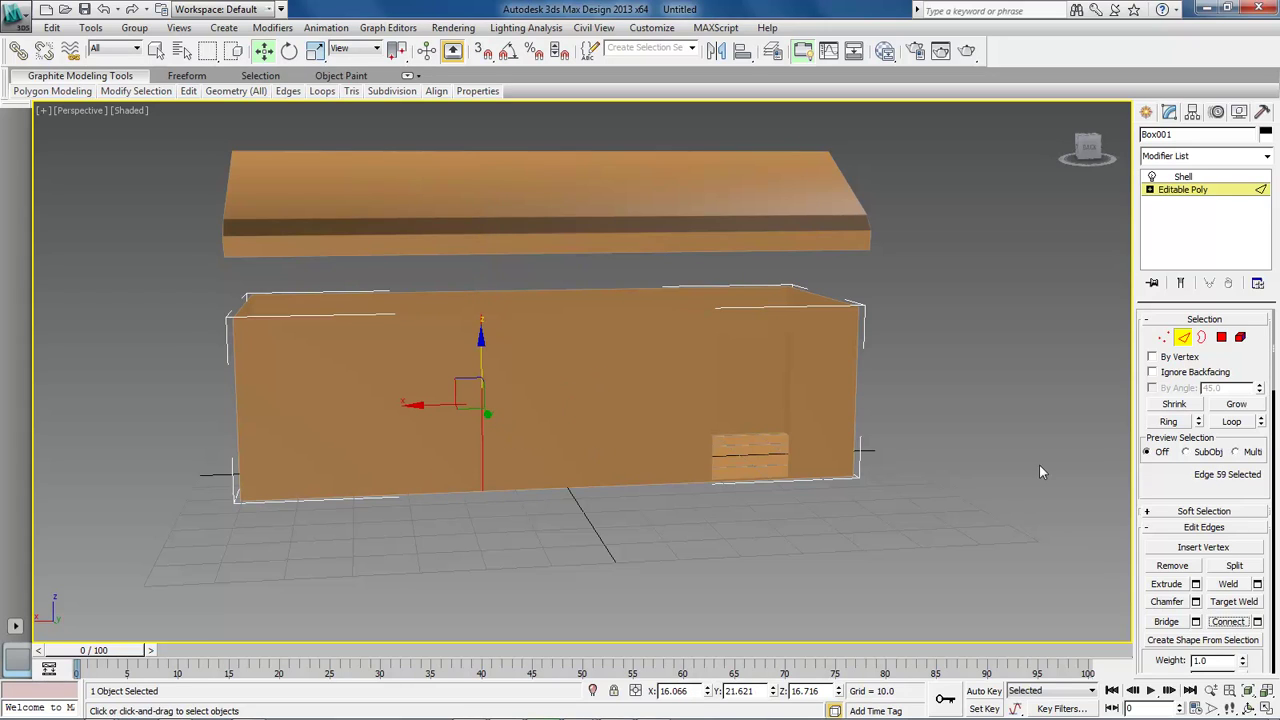
# Step: Chamfer the vertical edge into two, connect them horizontally, and chamfer that edge into two
pyautogui.click(1174, 605)
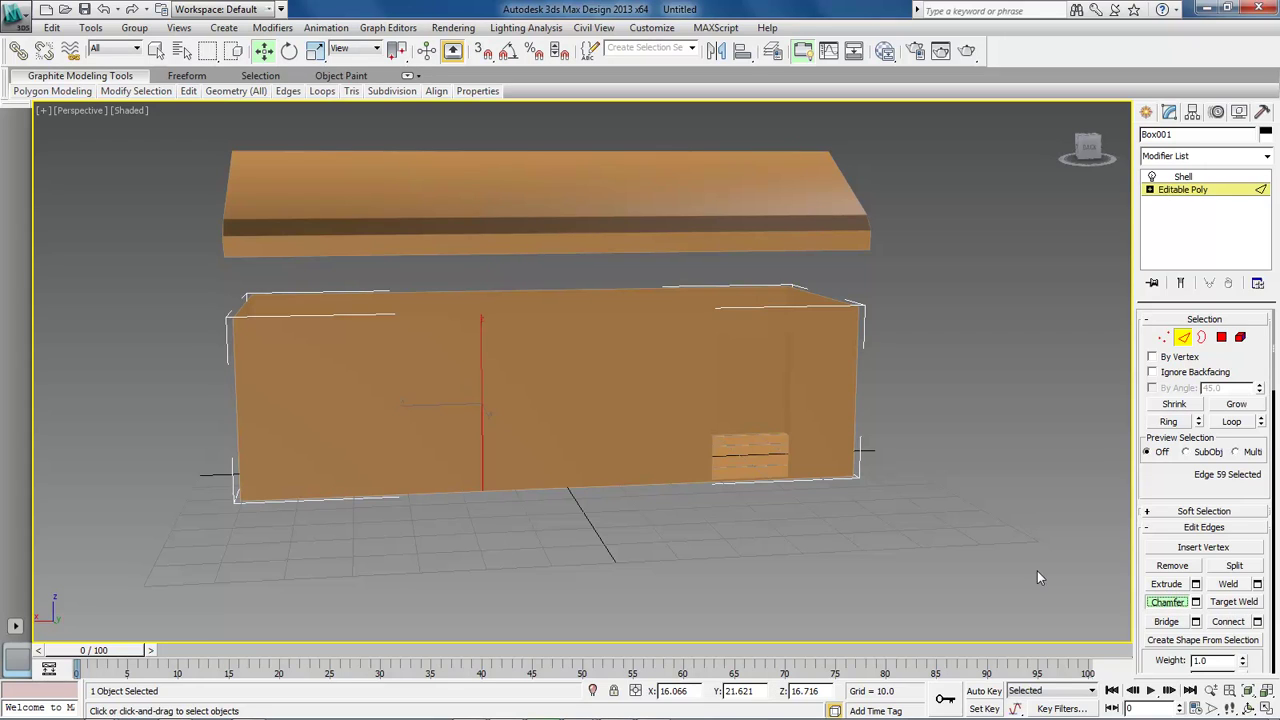
pyautogui.moveTo(480, 422); pyautogui.dragTo(481, 377)
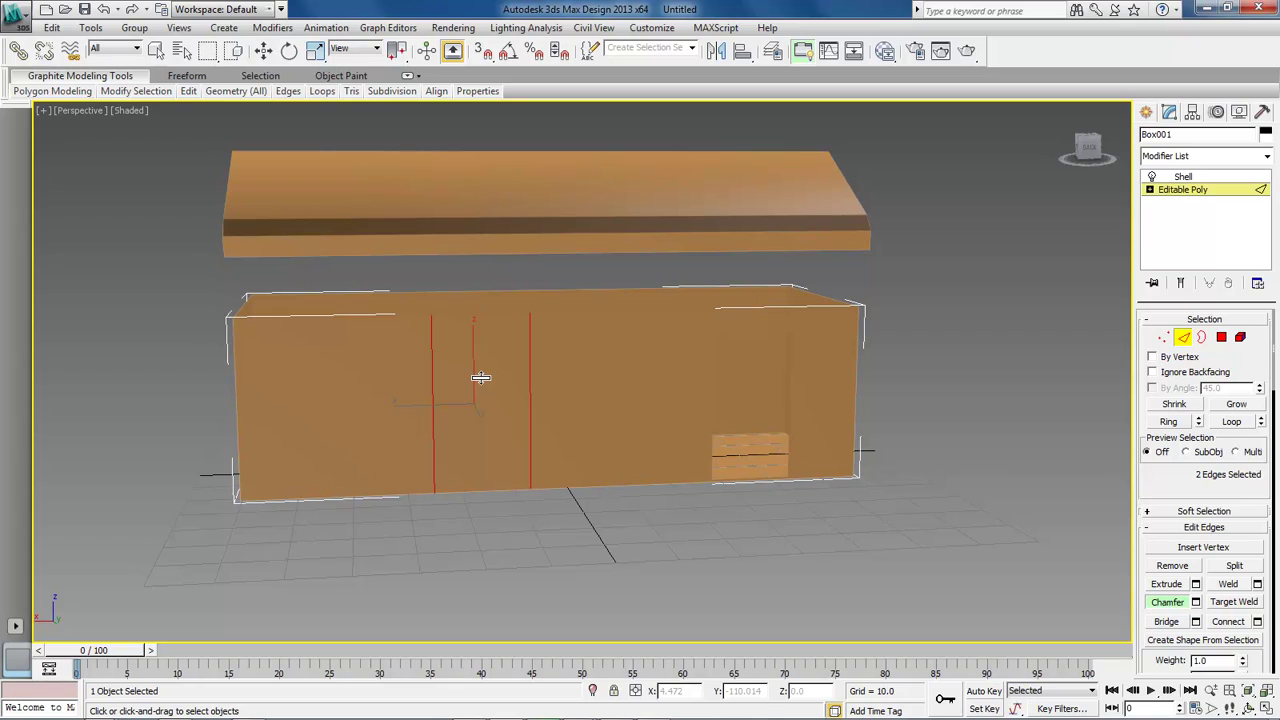
pyautogui.click(1230, 622)
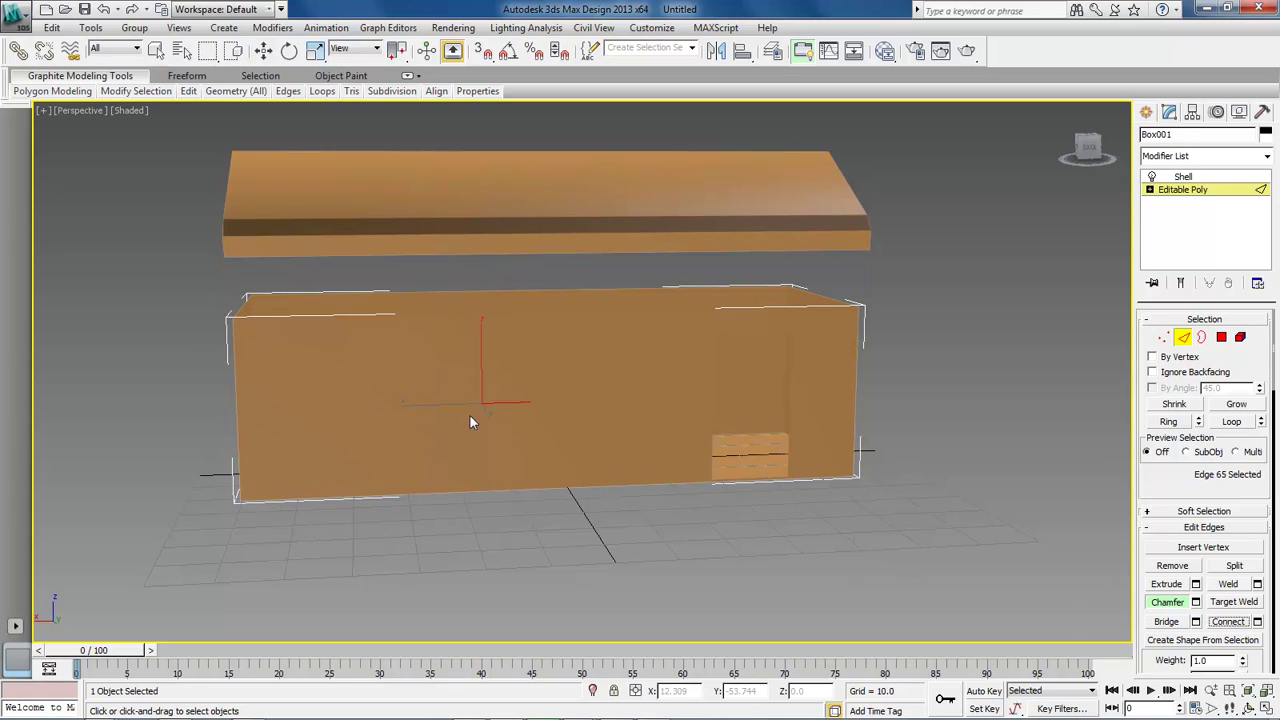
pyautogui.moveTo(480, 401); pyautogui.dragTo(482, 343)
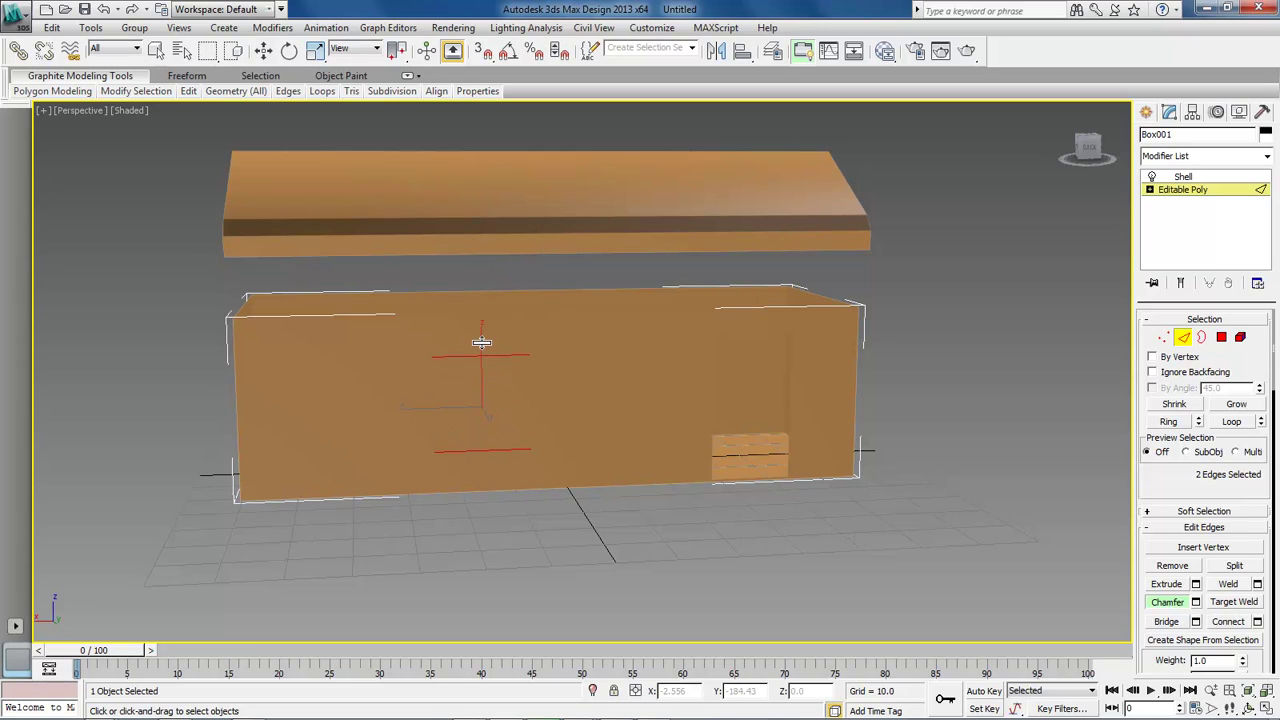
# Step: Delete the square polygon between the new edges to open a window left of the door
pyautogui.click(1221, 337)
pyautogui.click(480, 406)
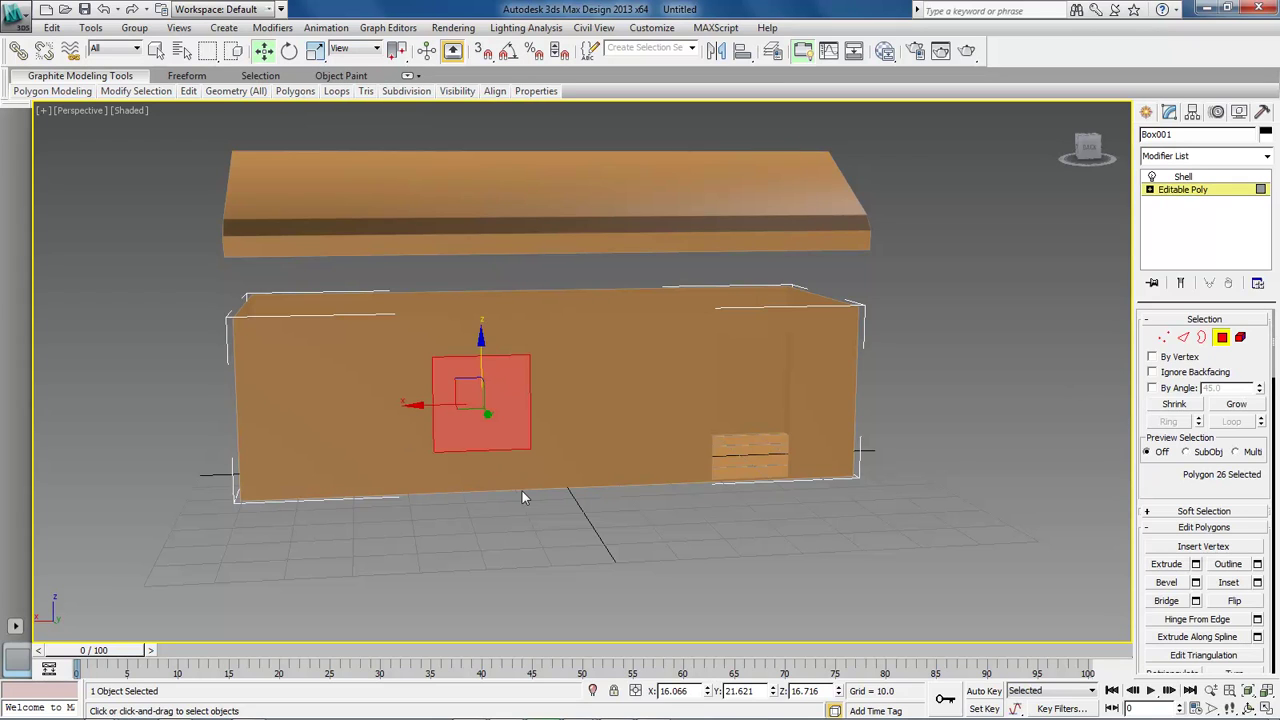
pyautogui.press('Delete')
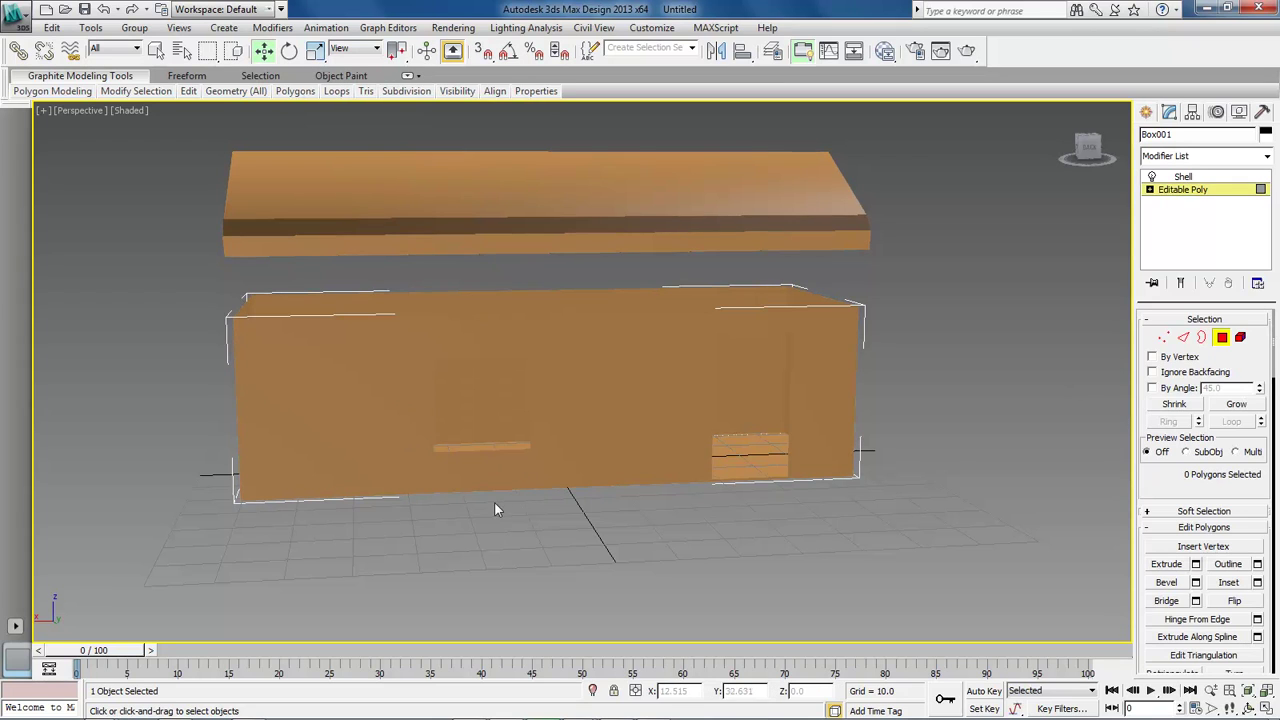
pyautogui.keyDown('alt'); pyautogui.moveTo(494, 509); pyautogui.dragTo(479, 561, button='middle'); pyautogui.keyUp('alt')
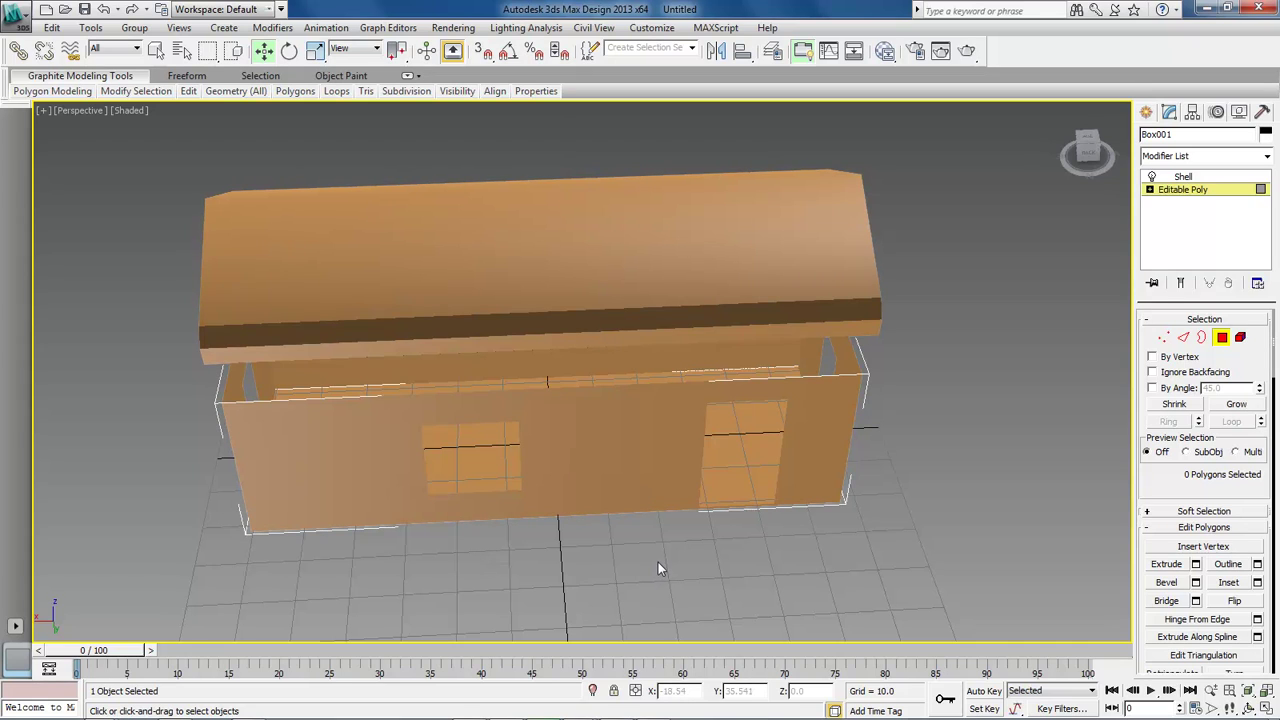